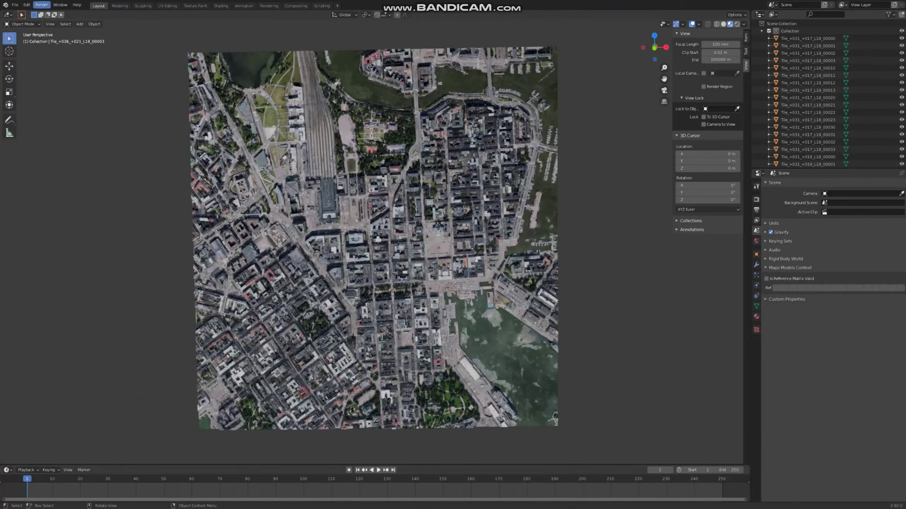
- Box-select and delete the map tiles across the top and right side
key("b")
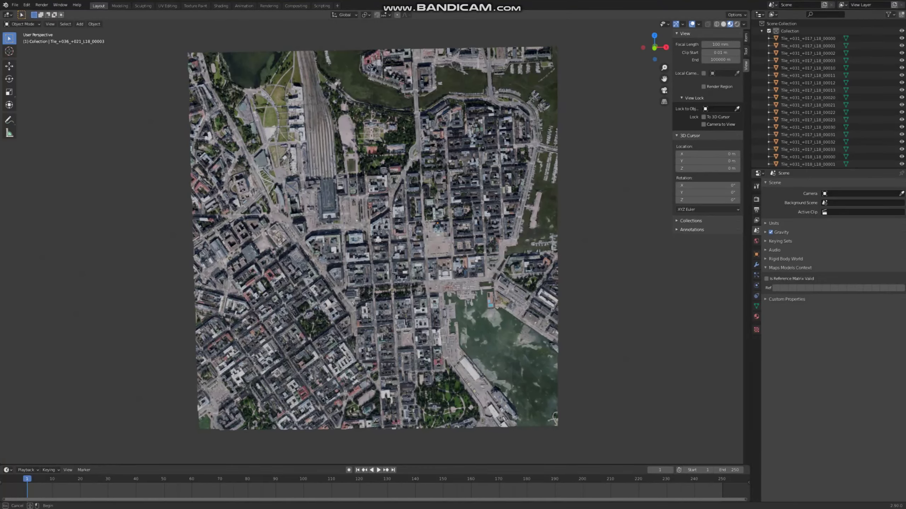
left_click_drag(425, 214, 450, 243)
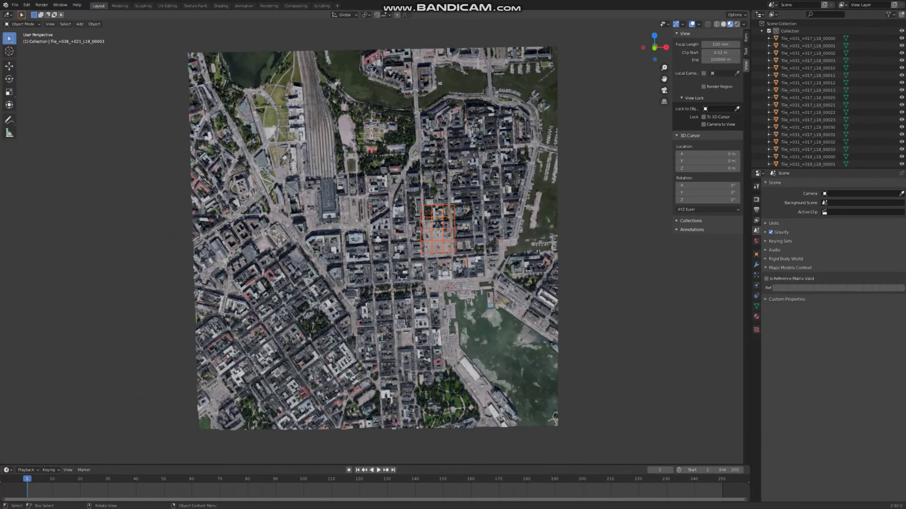
key("b")
left_click_drag(177, 40, 639, 200)
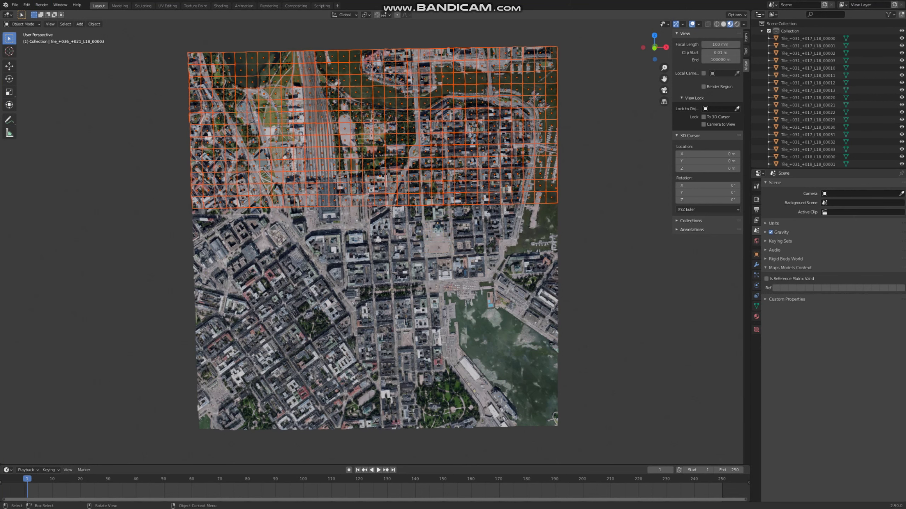
key("Delete")
left_click_drag(461, 43, 603, 466)
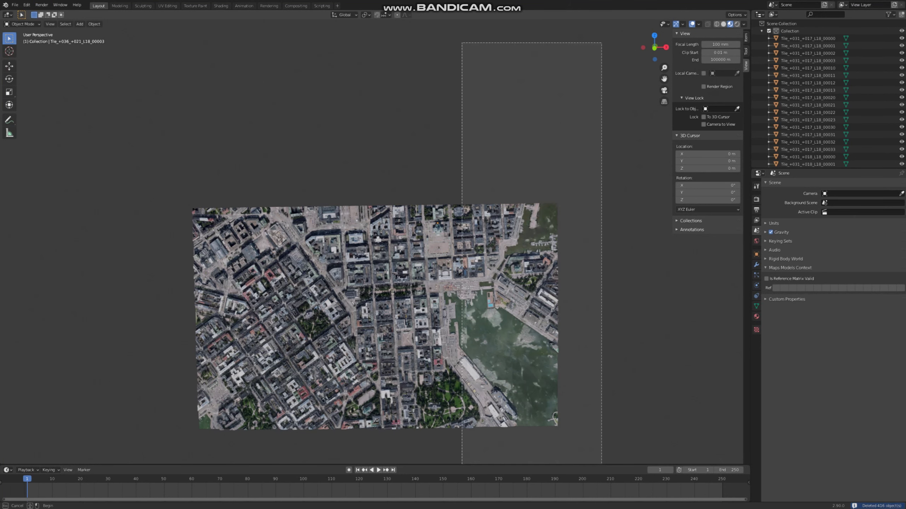
key("Delete")
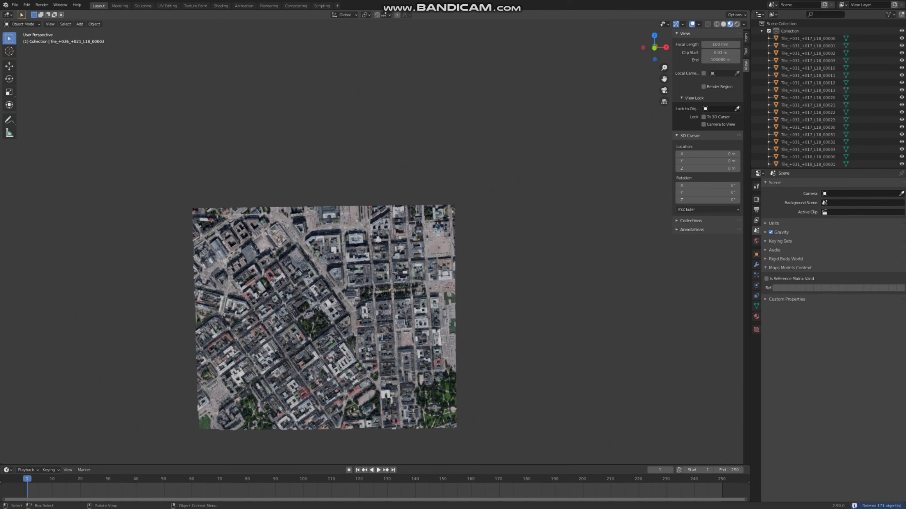
- Box-select and delete the lower tile blocks and the leftover strip, keeping the cathedral patch
key("b")
mouse_move(545, 246)
left_mouse_down()
mouse_move(79, 464)
mouse_move(505, 378)
left_mouse_up()
mouse_move(474, 259)
left_mouse_down()
mouse_move(356, 328)
mouse_move(164, 463)
left_mouse_up()
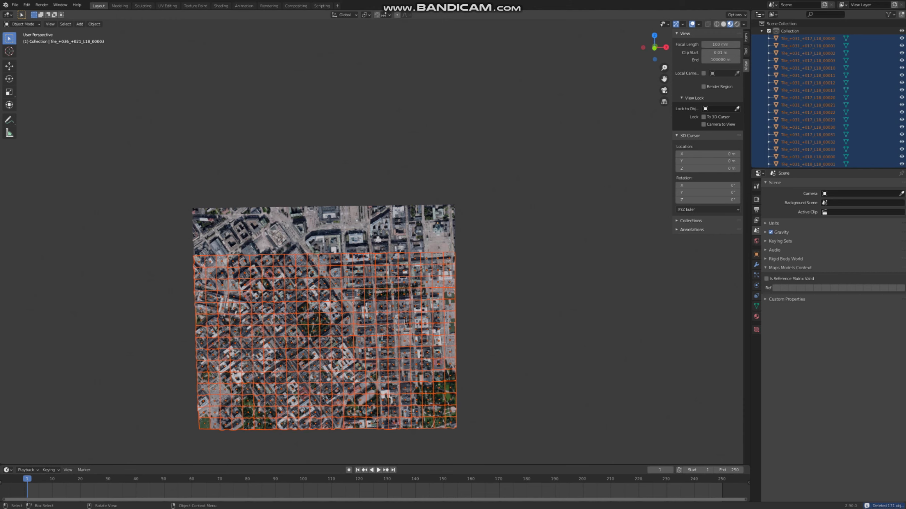
key("Delete")
key("b")
left_click_drag(480, 271, 61, 433)
key("Delete")
left_click_drag(178, 164, 421, 340)
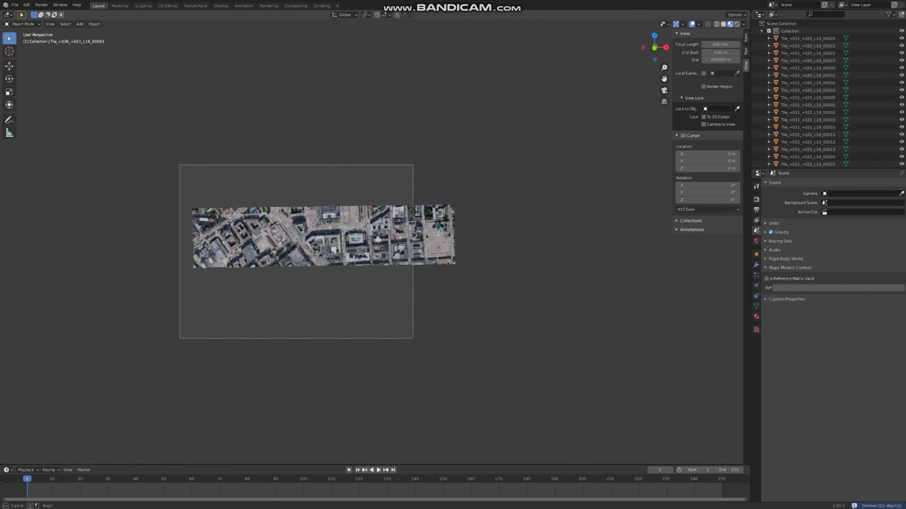
key("Delete")
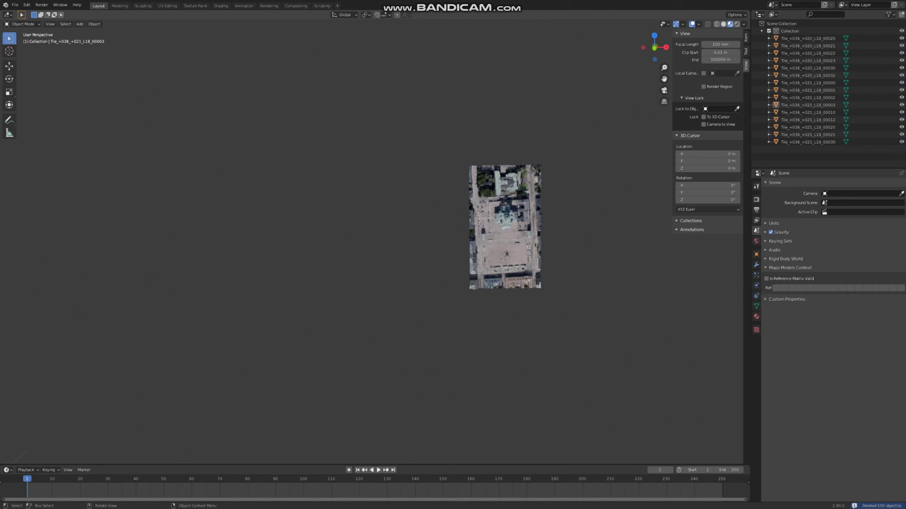
- Pan and zoom until the remaining cathedral patch fills the view
scroll(561, 219, "up", 5)
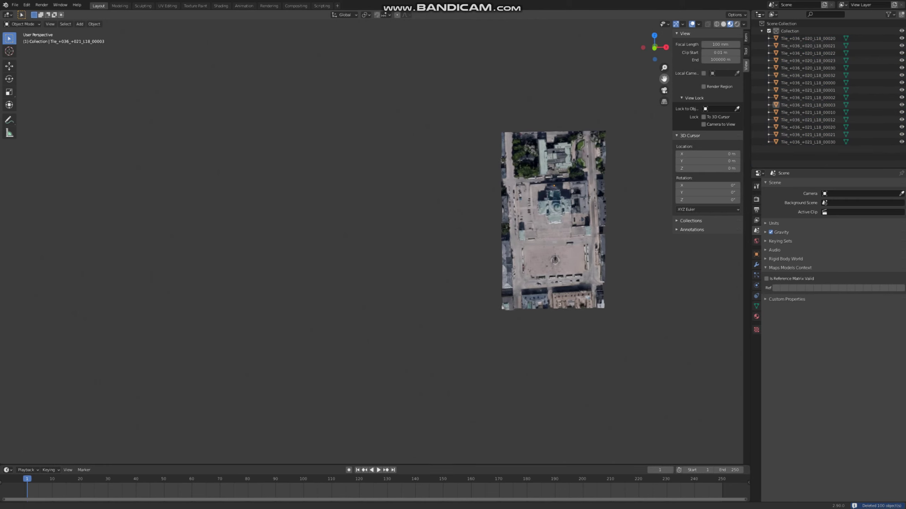
middle_click_drag(562, 220, 354, 236, "shift")
scroll(372, 242, "up", 2)
scroll(372, 241, "up", 3)
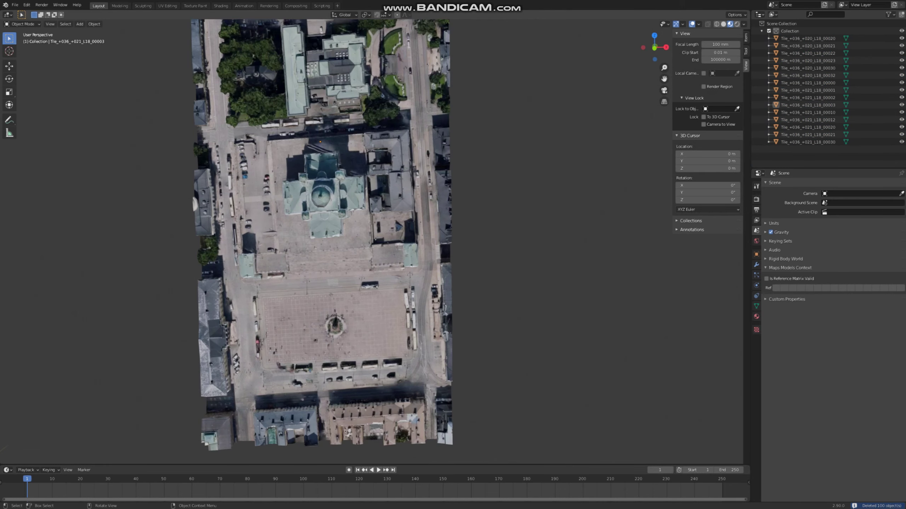
mouse_move(655, 46)
left_mouse_down()
mouse_move(654, 61)
mouse_move(644, 50)
mouse_move(654, 59)
mouse_move(654, 47)
left_mouse_up()
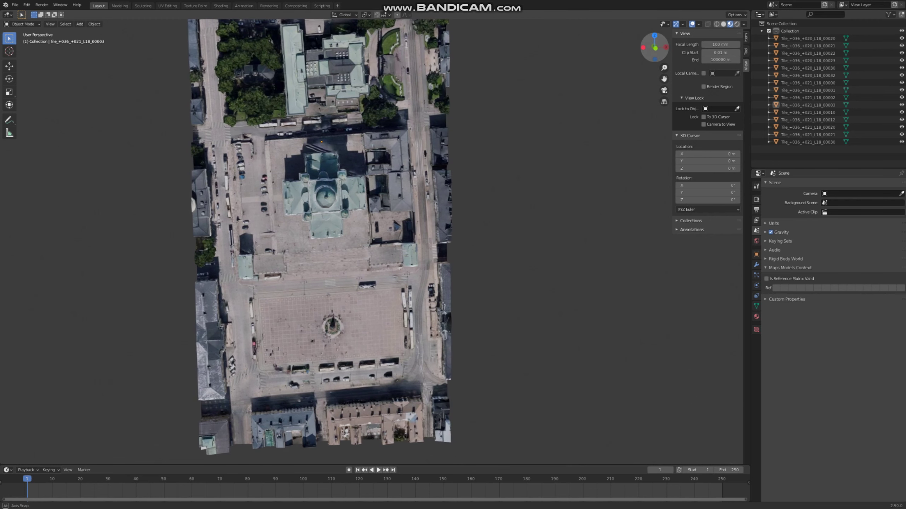
- In Edit Mode pick the Bisect tool, deselect all mesh, then return to Object Mode
key("Tab")
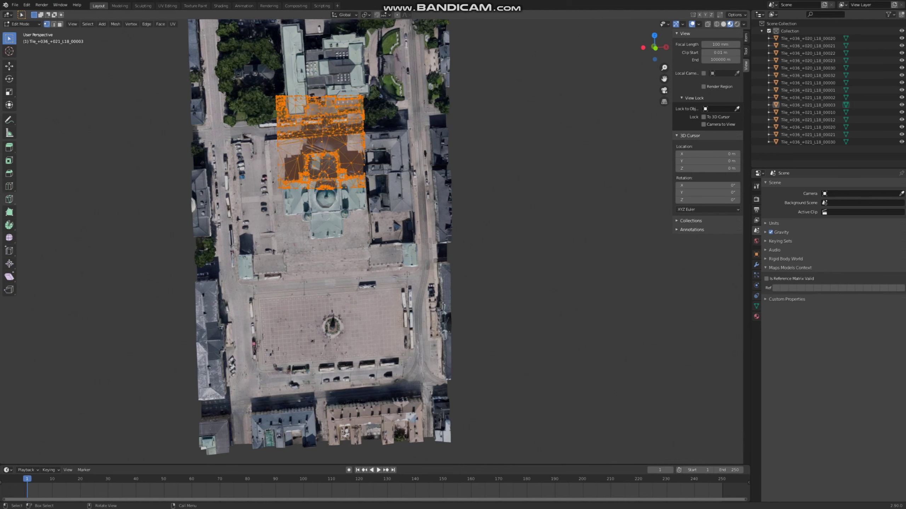
left_click_drag(9, 199, 36, 216)
left_click(36, 216)
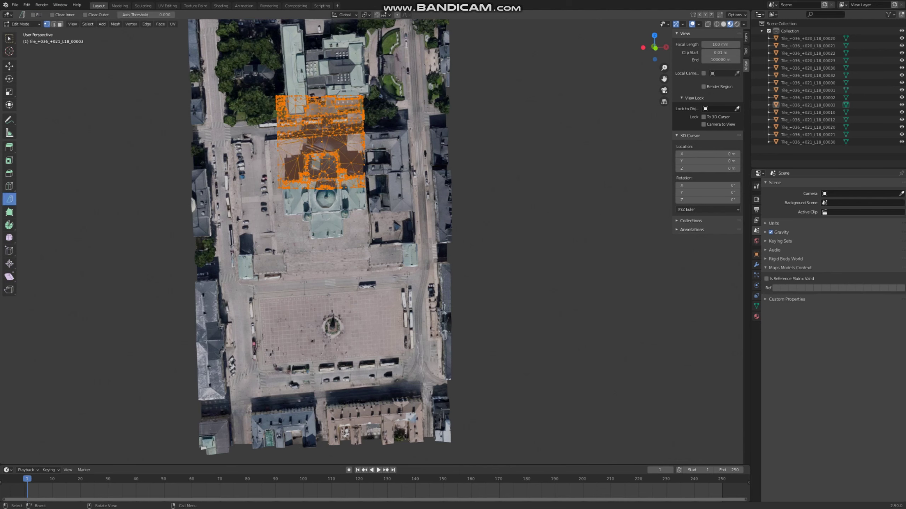
key("alt+a")
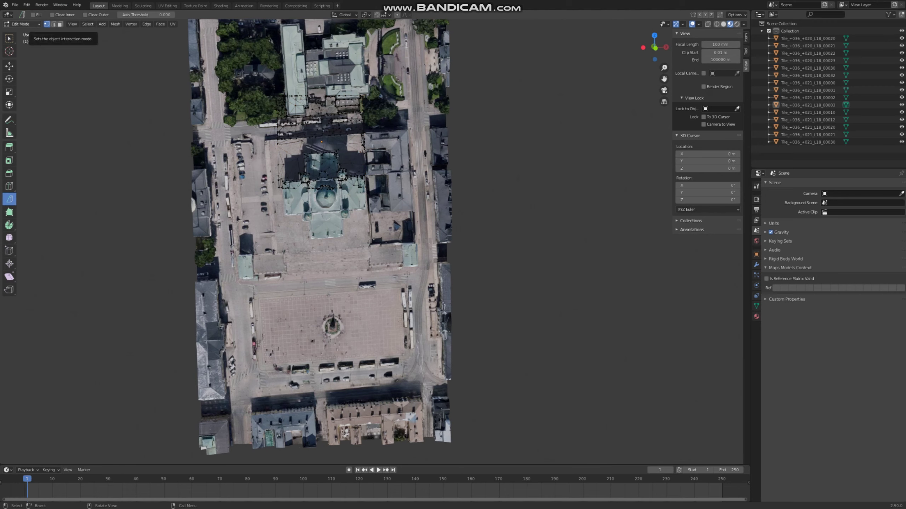
left_click(21, 24)
left_click(22, 32)
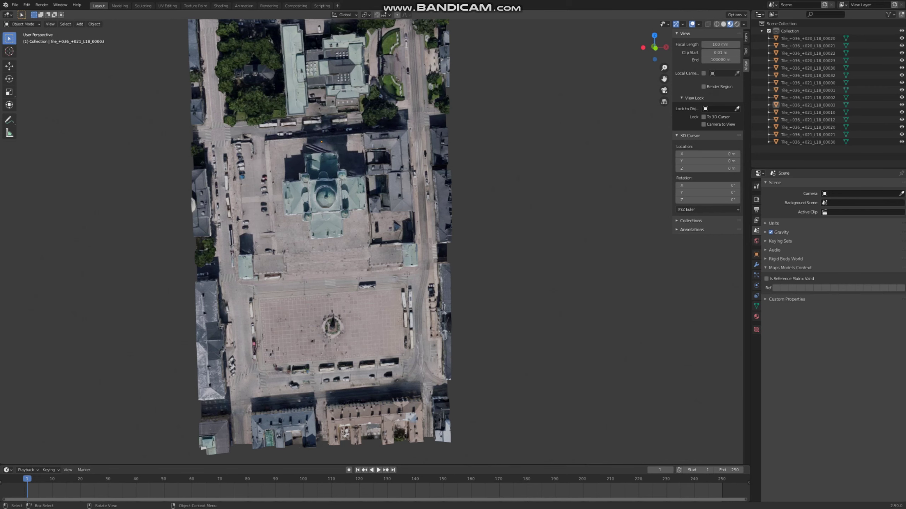
- Select all tiles, enter Edit Mode and draw a Bisect line across the patch
key("a")
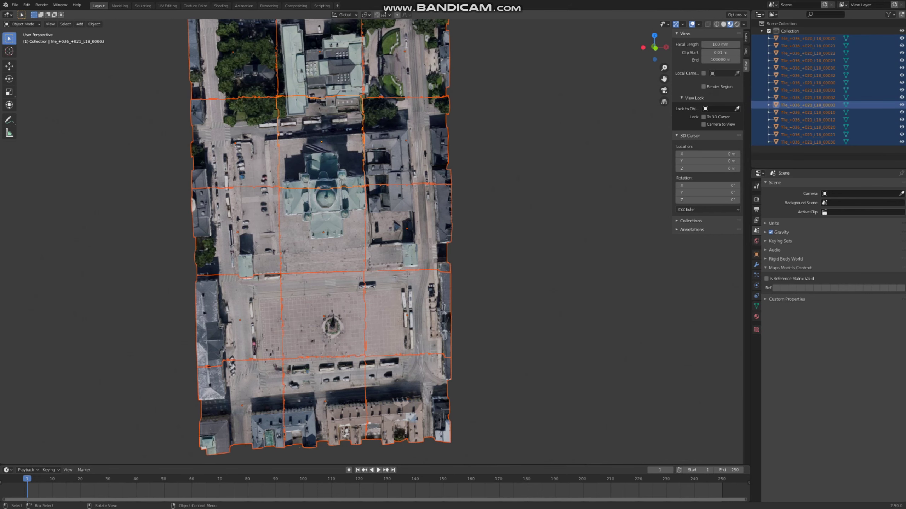
left_click(22, 24)
left_click(22, 40)
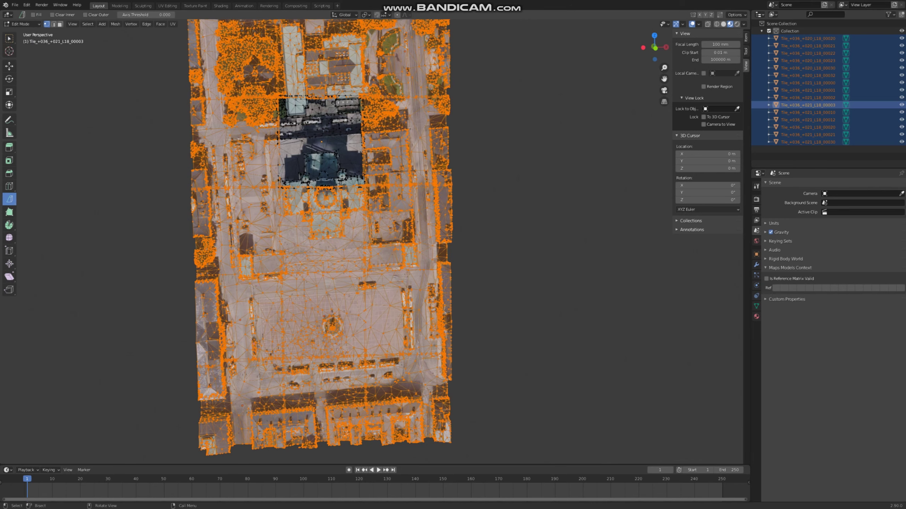
left_click_drag(167, 192, 474, 174)
left_click_drag(164, 145, 481, 125)
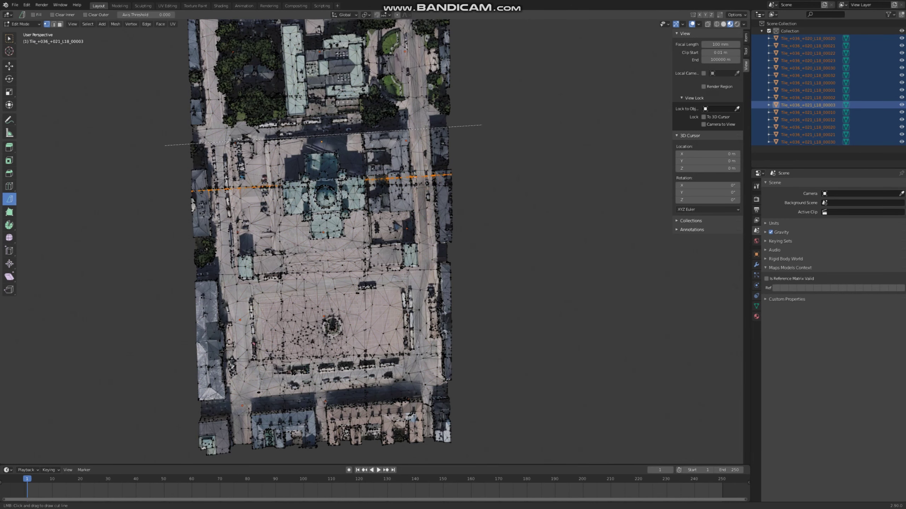
key("Escape")
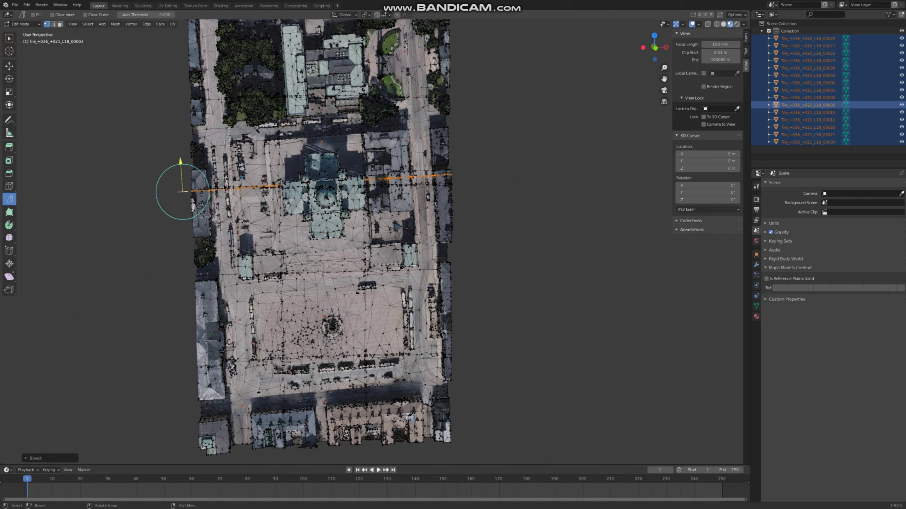
- Move the cut just north of the cathedral and enable Clear Outer to drop the north side
left_click_drag(181, 164, 191, 130)
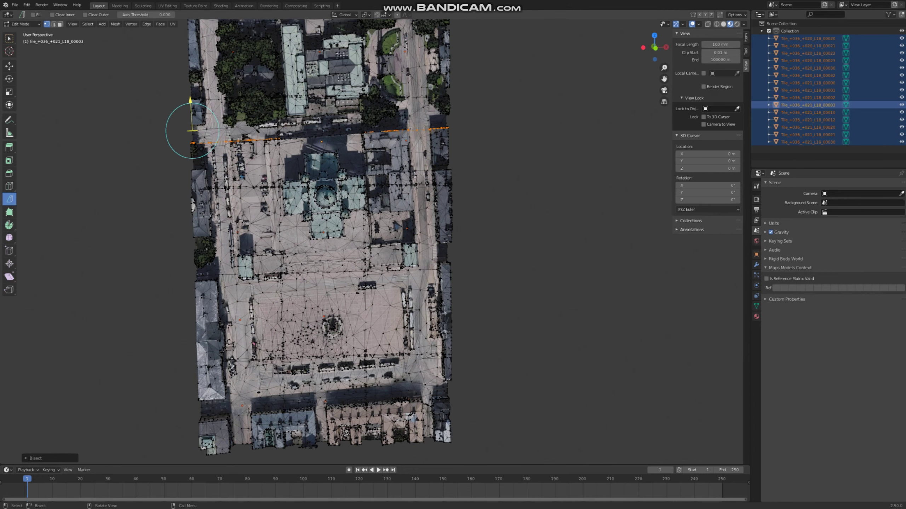
left_click(36, 459)
left_click(65, 439)
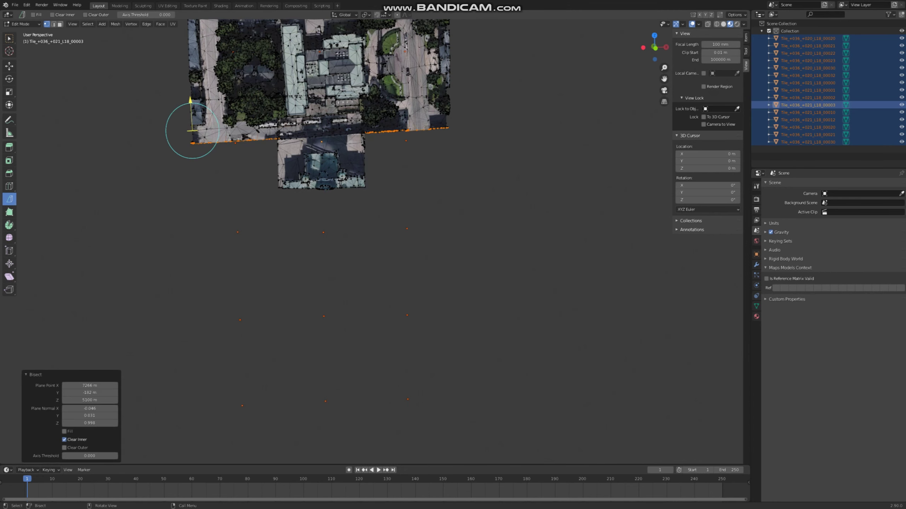
left_click(65, 439)
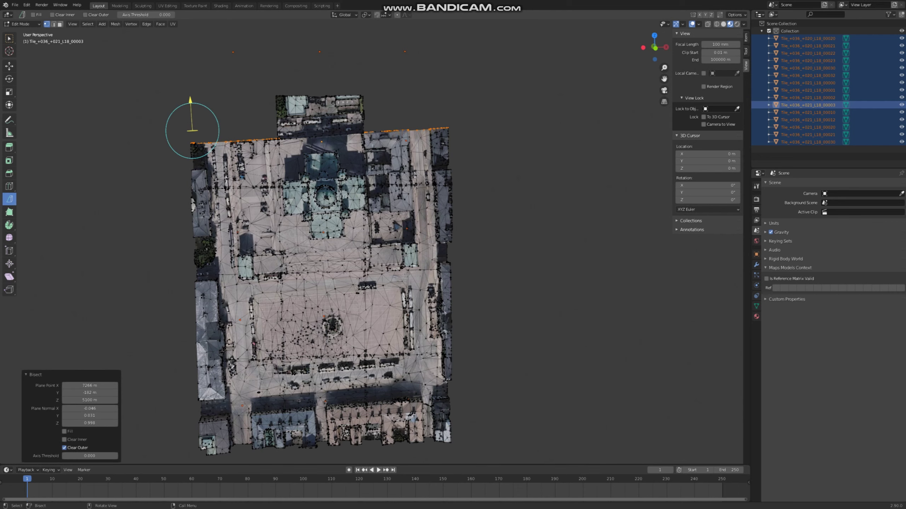
key("a")
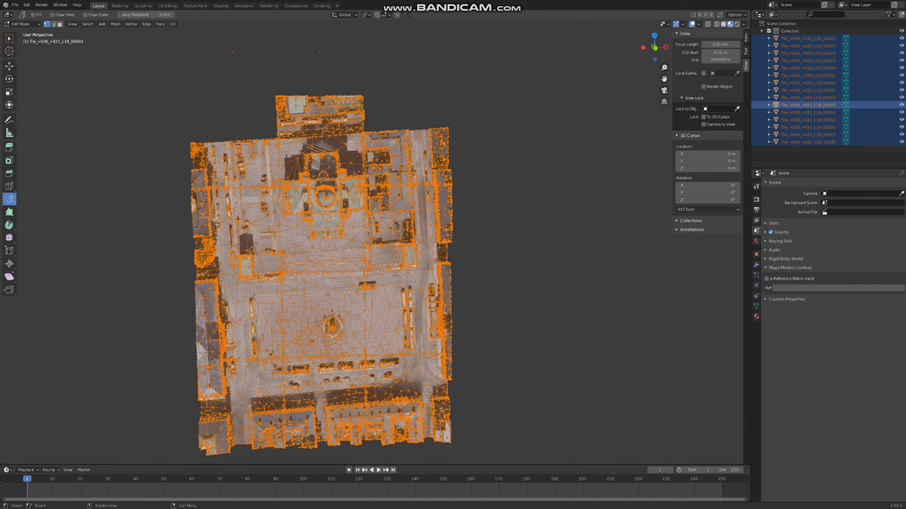
key("alt+a")
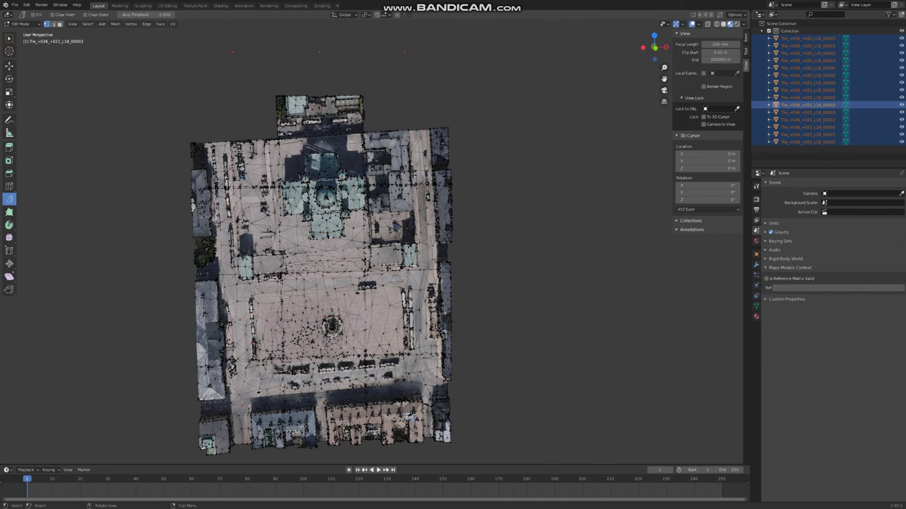
- Bisect along the patch's west edge with Clear Inner, removing the mesh to its left
key("a")
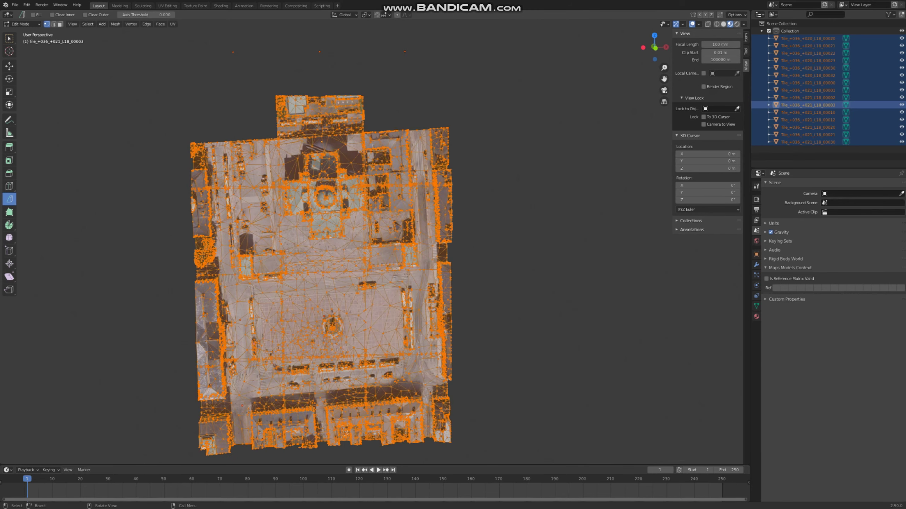
key("alt+a")
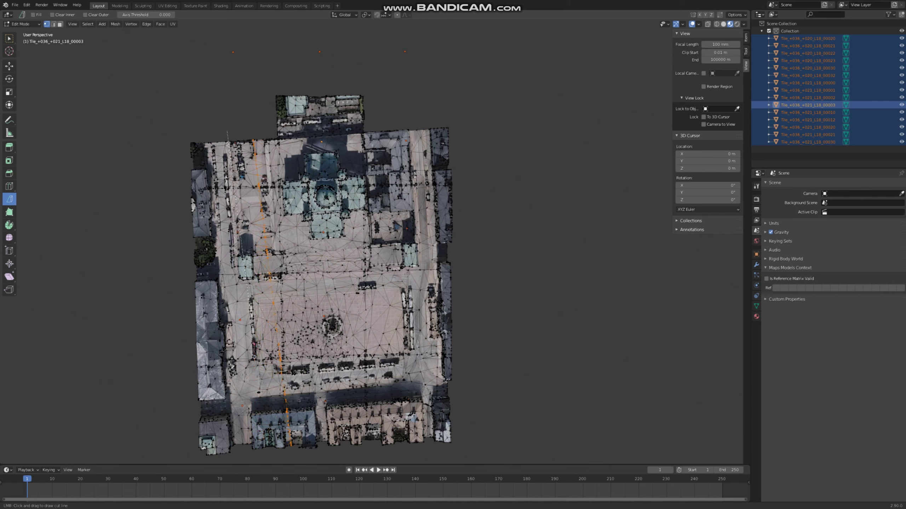
left_click_drag(245, 392, 252, 465)
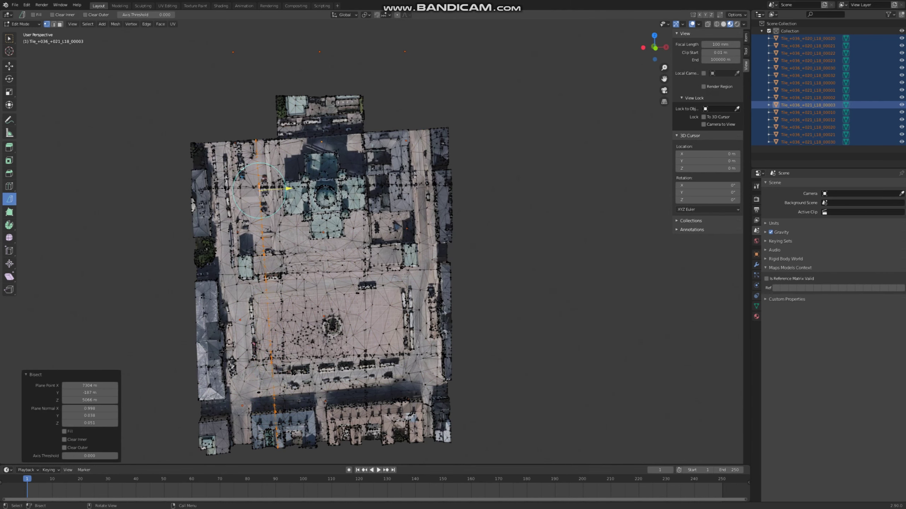
left_click_drag(287, 189, 260, 188)
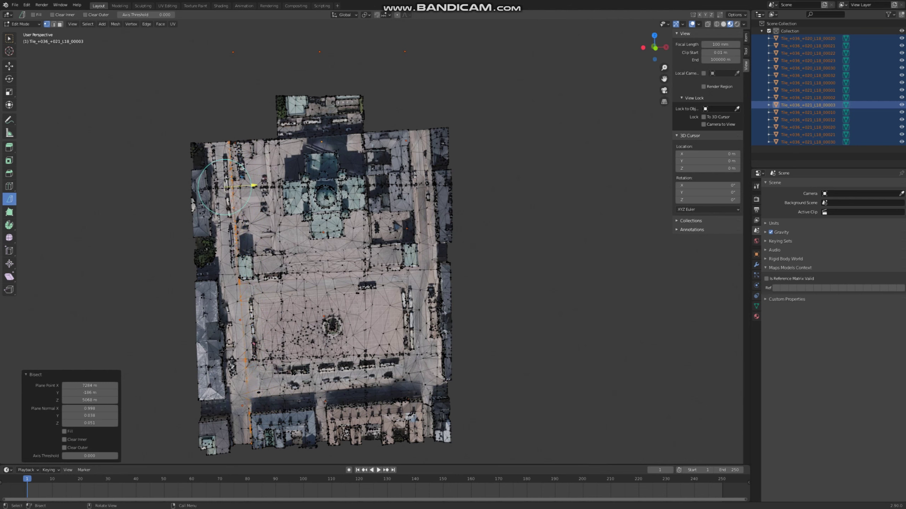
left_click(64, 440)
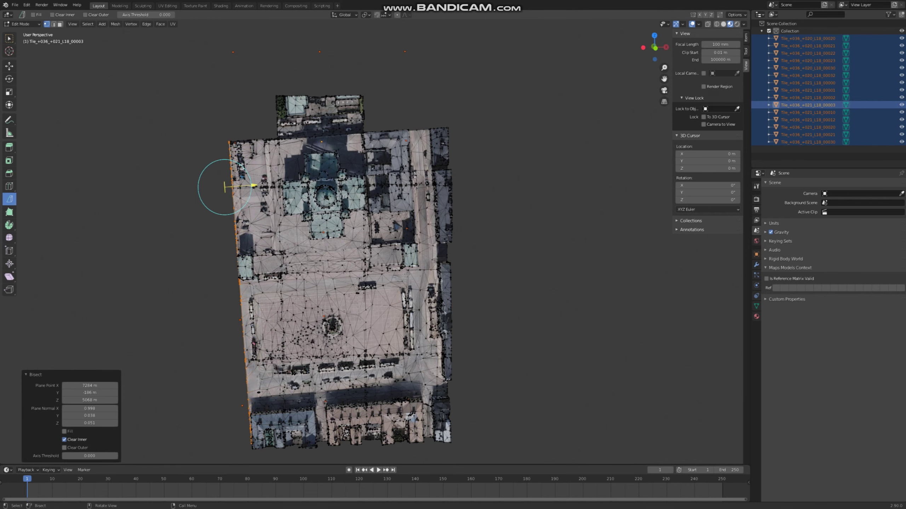
- Bisect across the bottom building strip with Clear Inner, removing the mesh below the cut
key("a")
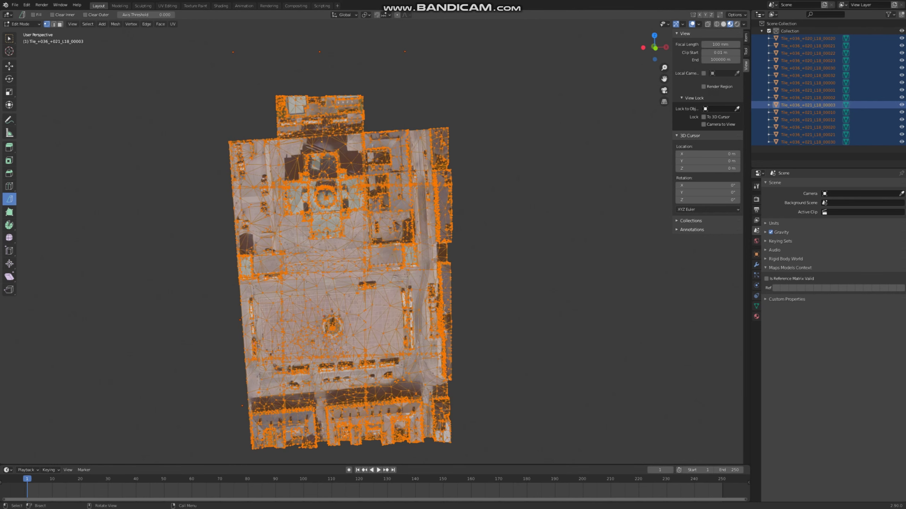
key("ctrl+z")
left_click_drag(220, 371, 535, 344)
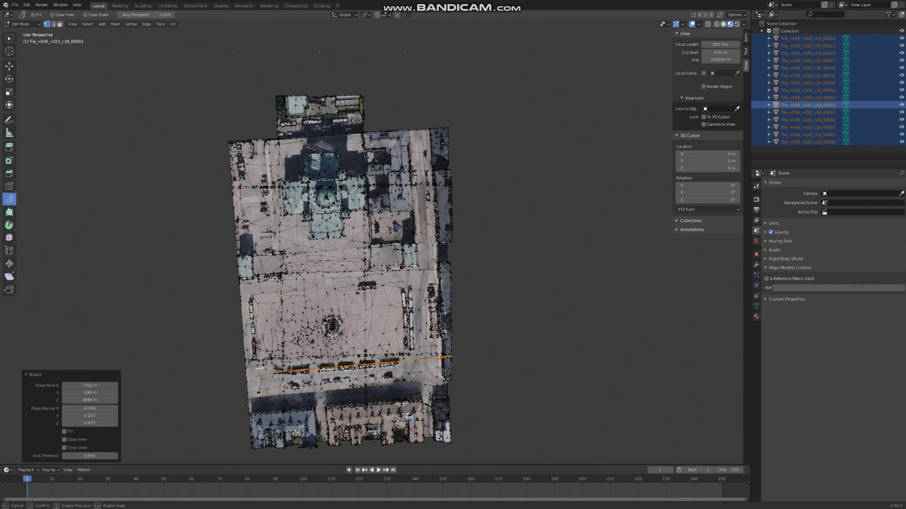
left_click_drag(445, 365, 446, 349)
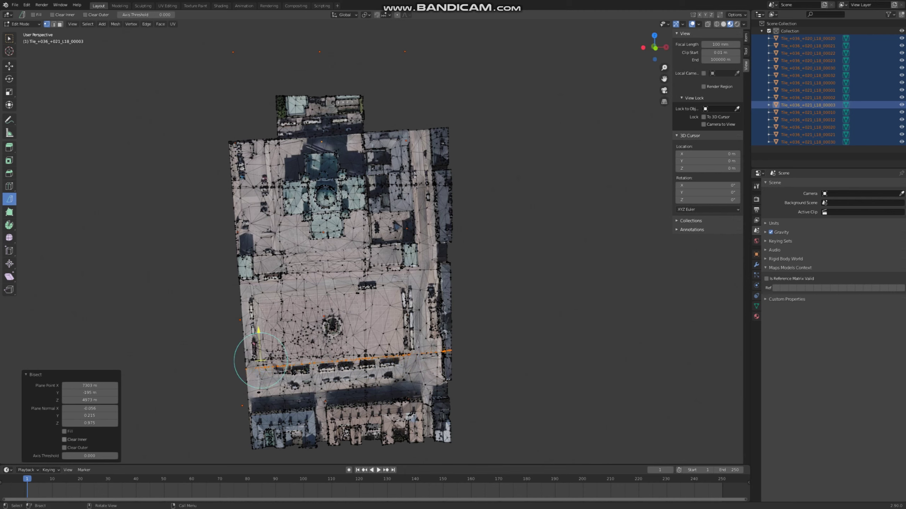
left_click(64, 440)
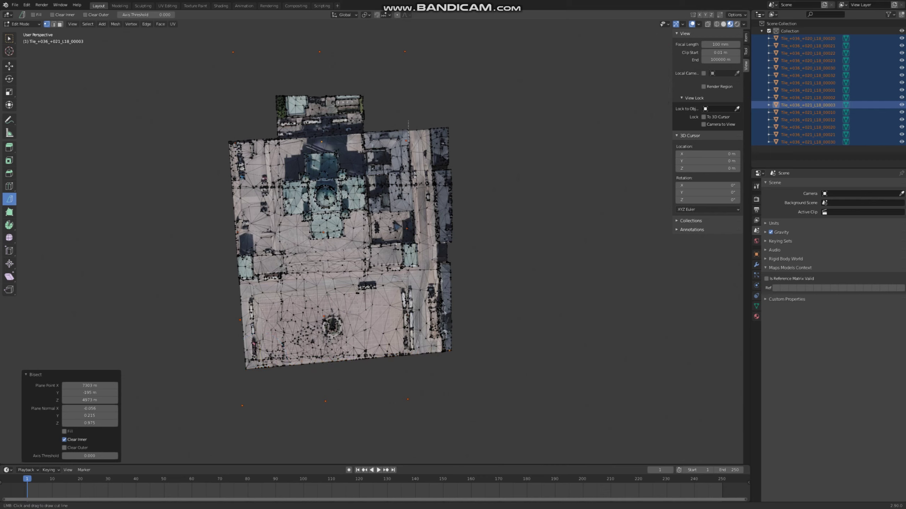
left_click_drag(408, 122, 428, 403)
- Bisect along the right edge with Clear Outer, removing the mesh's right-hand strip
key("Escape")
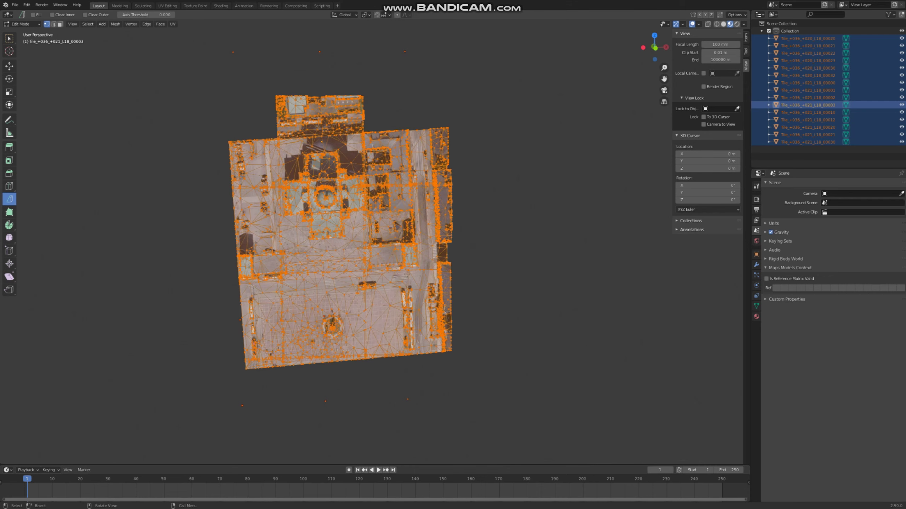
left_click_drag(409, 125, 413, 160)
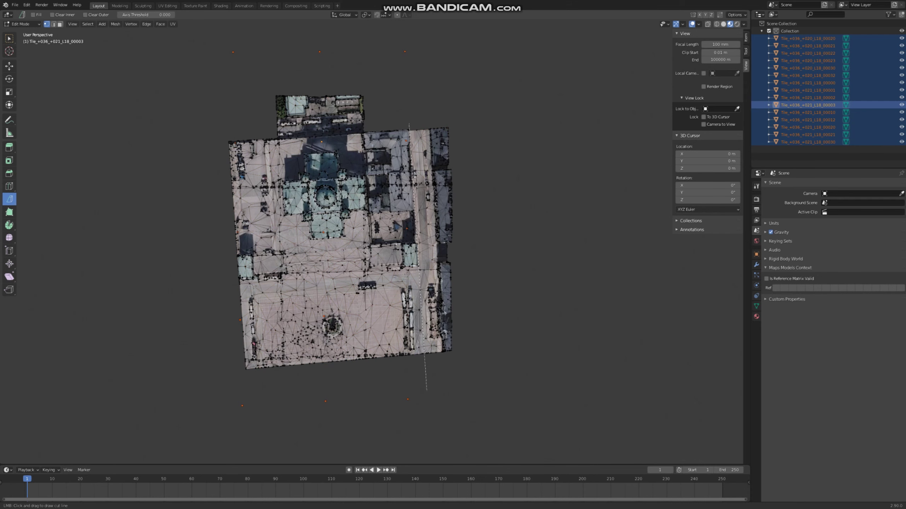
left_click_drag(427, 395, 426, 396)
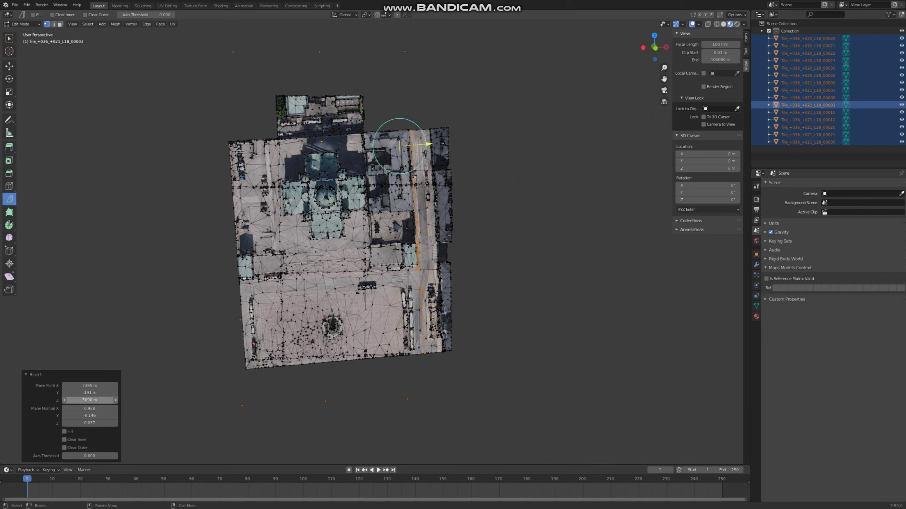
left_click(64, 440)
left_click(65, 448)
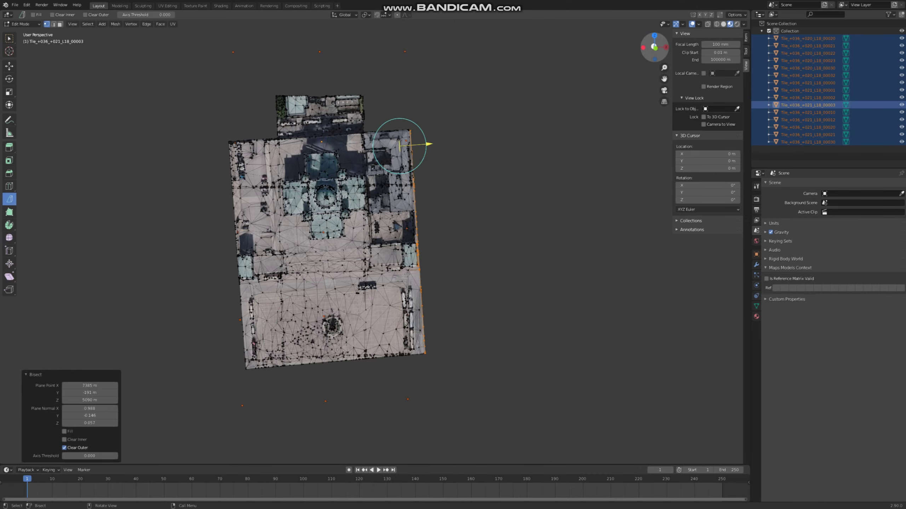
- From a top-down view, box-select the protruding top block and bisect it at its base with Clear Outer
left_click_drag(654, 47, 660, 50)
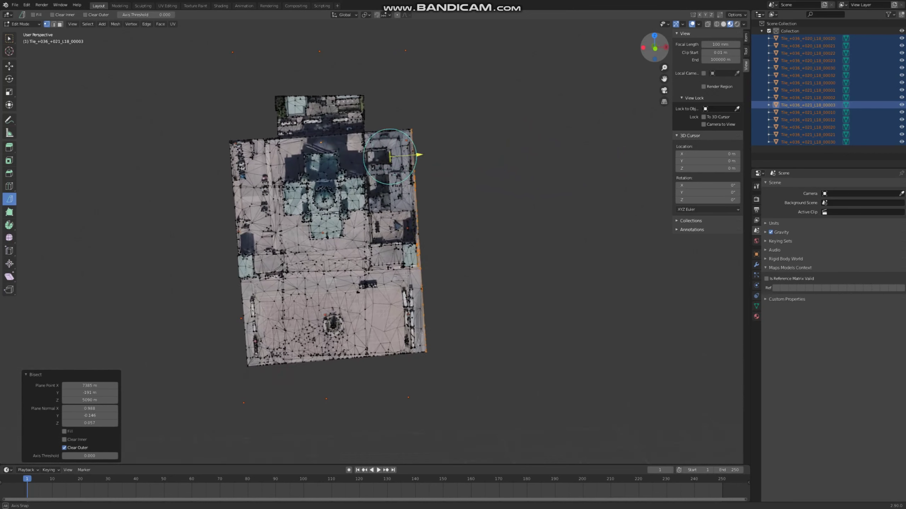
left_click_drag(660, 50, 654, 41)
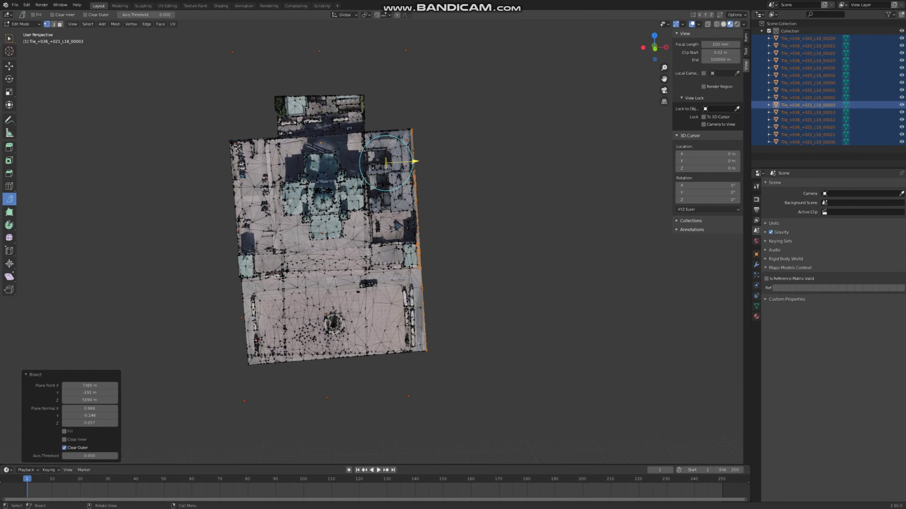
left_click(9, 38)
left_click_drag(251, 80, 403, 140)
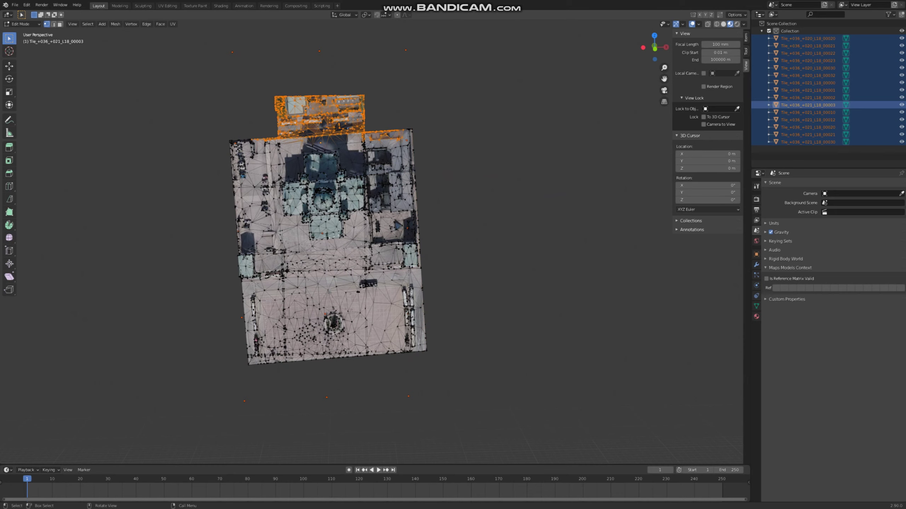
left_click(9, 199)
left_click_drag(196, 131, 383, 130)
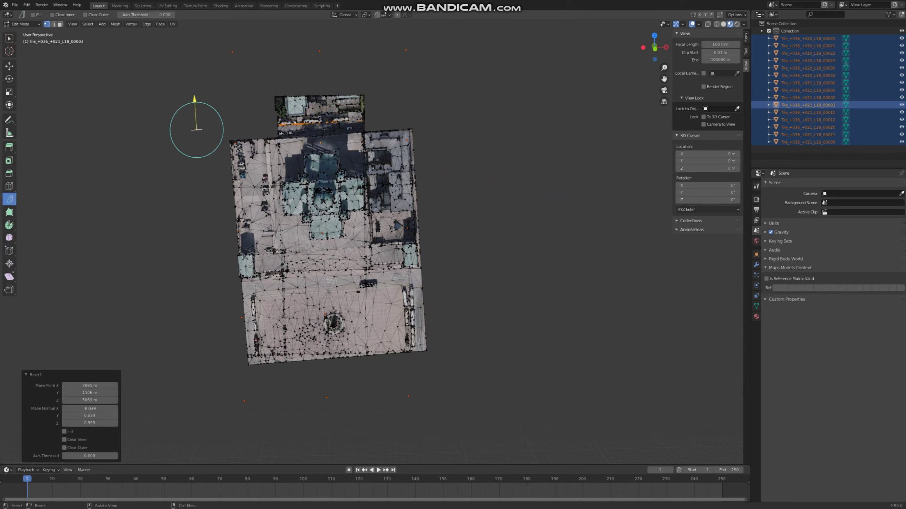
left_click_drag(196, 129, 197, 134)
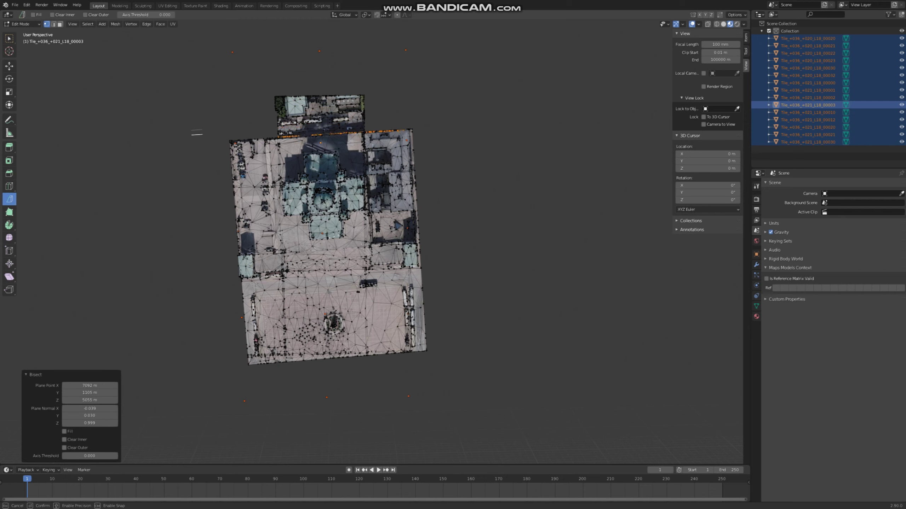
left_click_drag(196, 134, 197, 134)
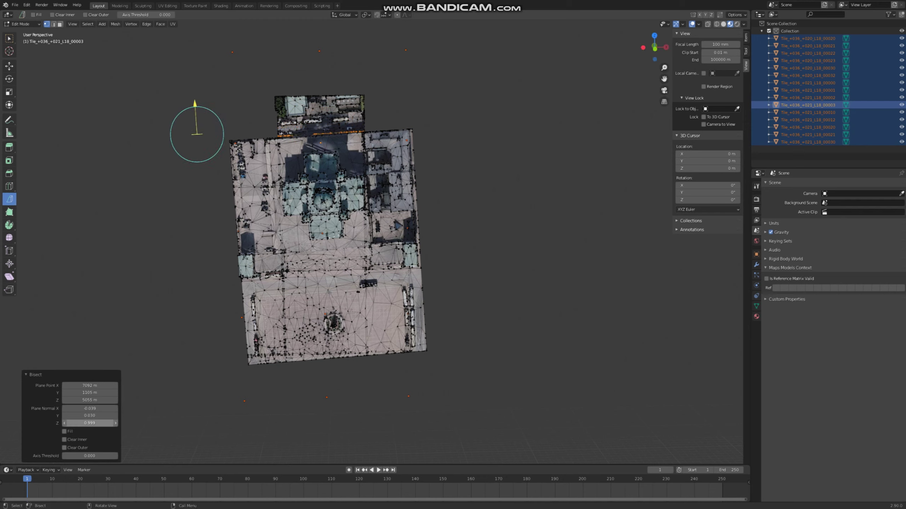
left_click(64, 448)
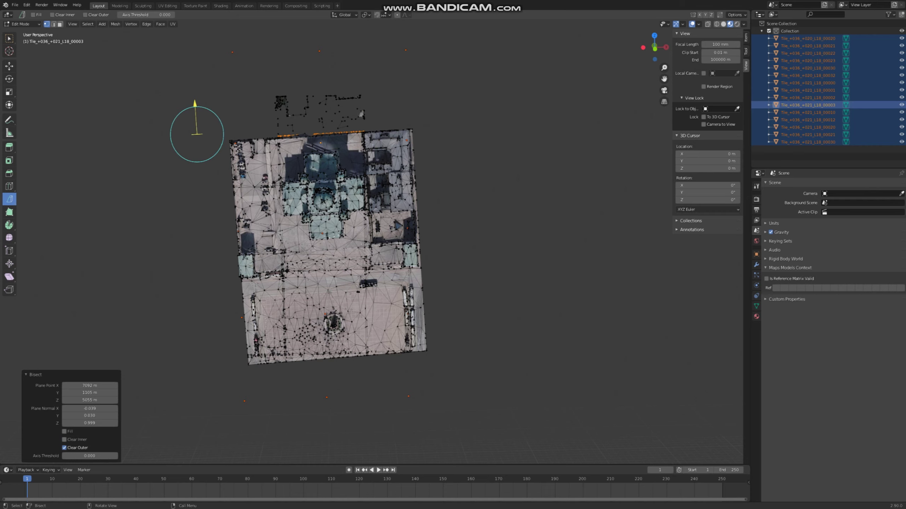
- Box-select and delete the stray vertices floating above the top of the mesh
key("w")
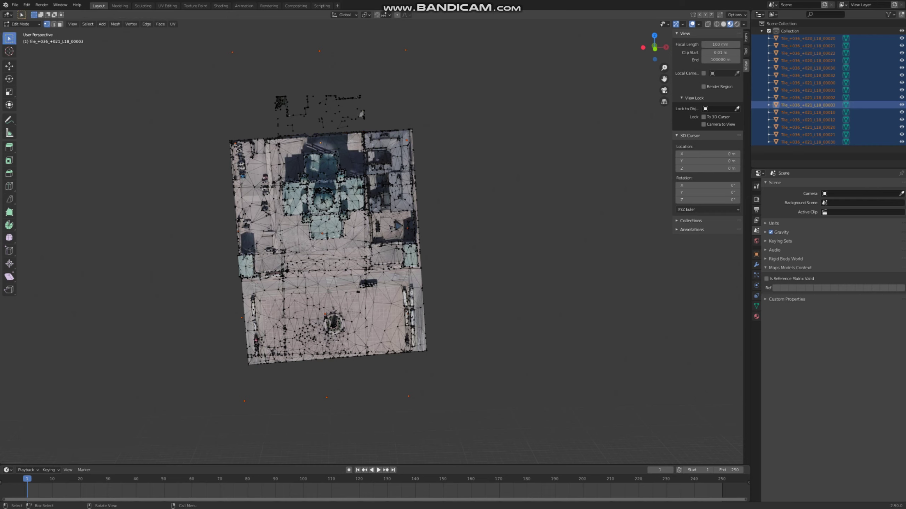
left_click_drag(261, 85, 384, 128)
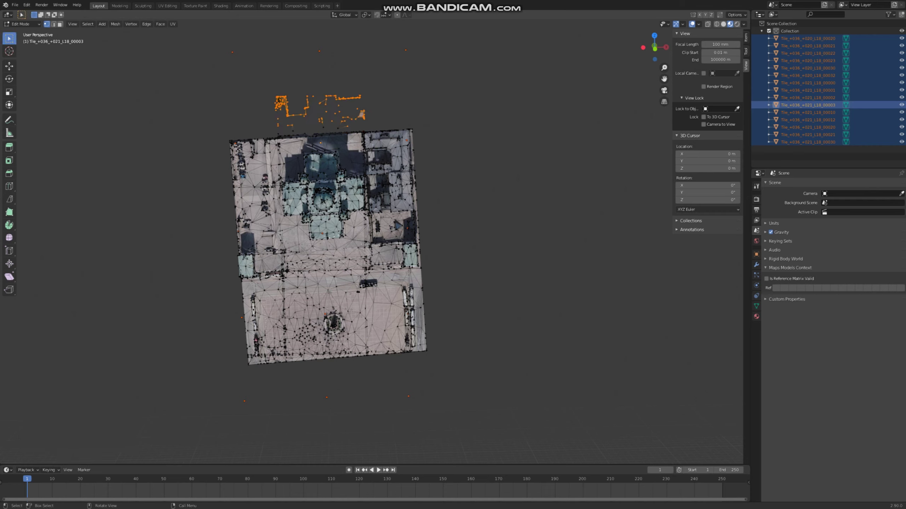
key("x")
left_click(337, 123)
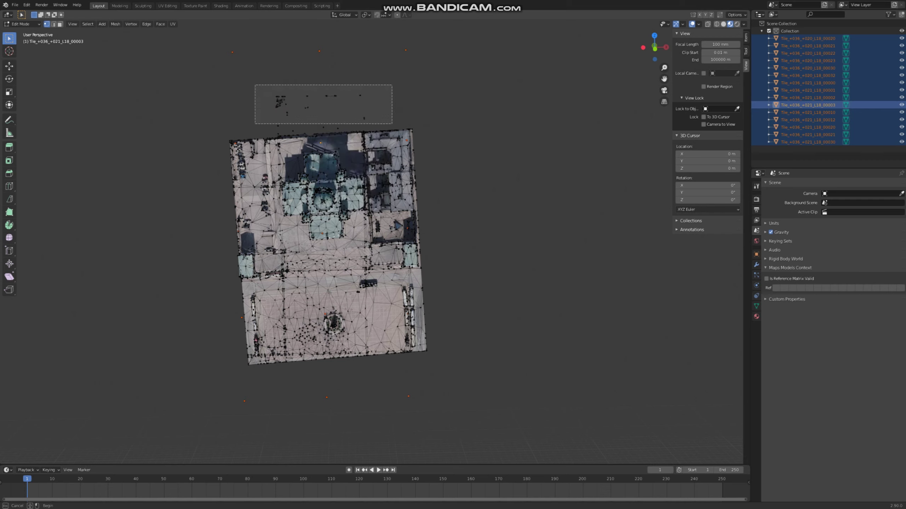
left_click_drag(255, 84, 393, 124)
key("x")
left_click(328, 118)
left_click_drag(253, 82, 363, 139)
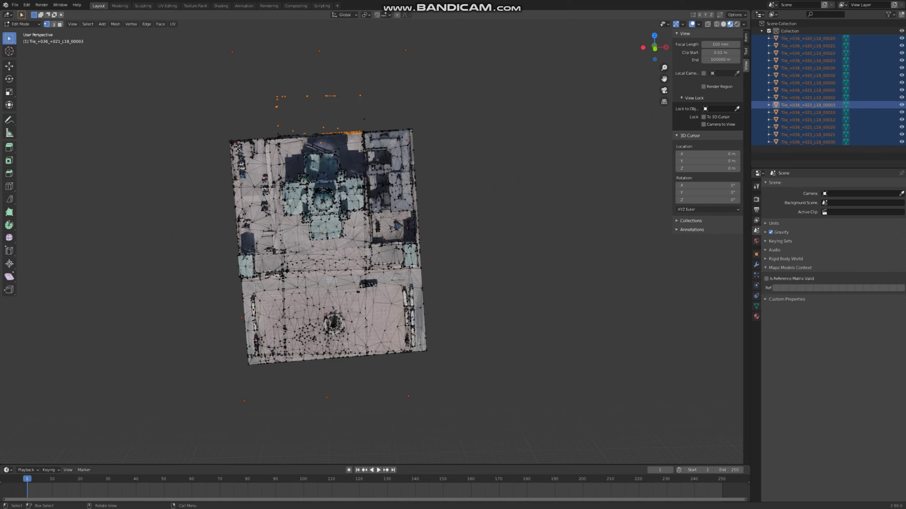
left_click_drag(247, 77, 378, 124)
key("x")
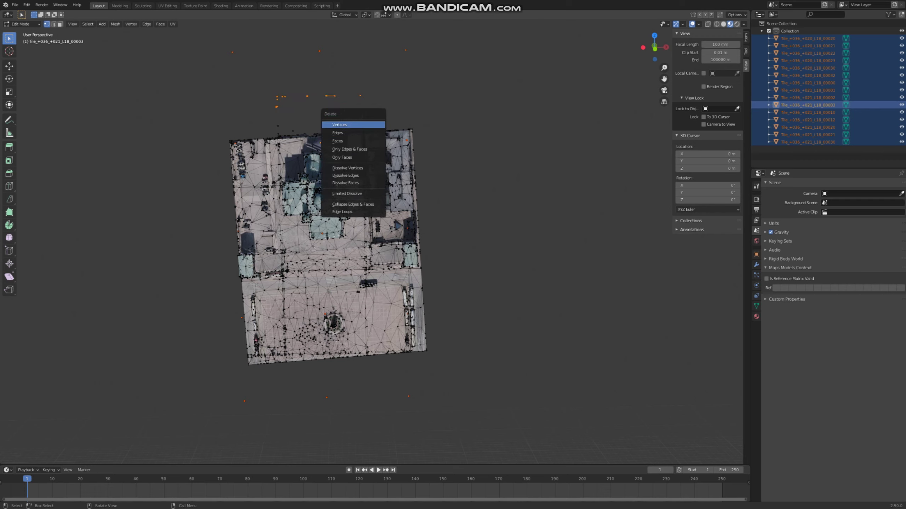
left_click(339, 125)
- Delete the remaining stray vertices and edges along the top edge, leaving a clean rectangle
left_click_drag(260, 87, 354, 127)
key("x")
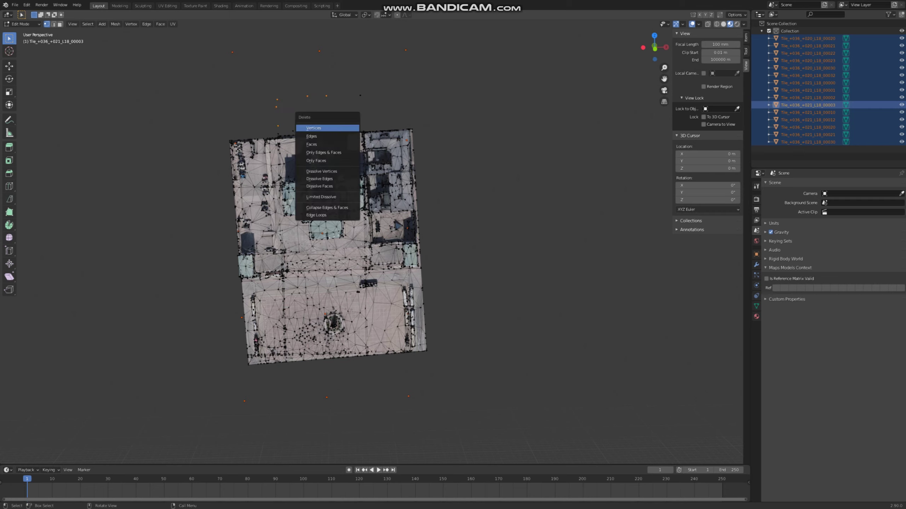
key("Return")
left_click_drag(284, 71, 382, 106)
key("x")
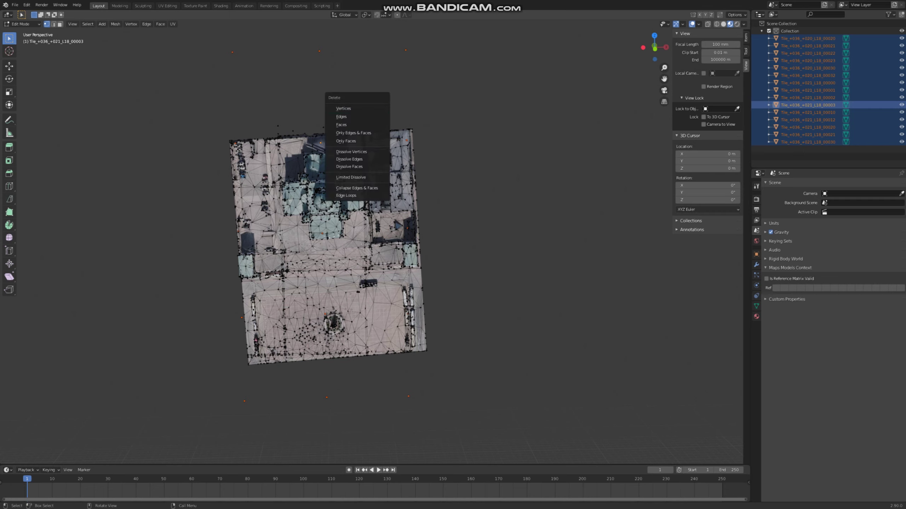
left_click(357, 108)
mouse_move(271, 115)
left_mouse_down()
mouse_move(299, 133)
mouse_move(339, 132)
left_mouse_up()
key("x")
left_click(280, 138)
key("x")
left_click(299, 138)
left_click_drag(269, 116, 288, 129)
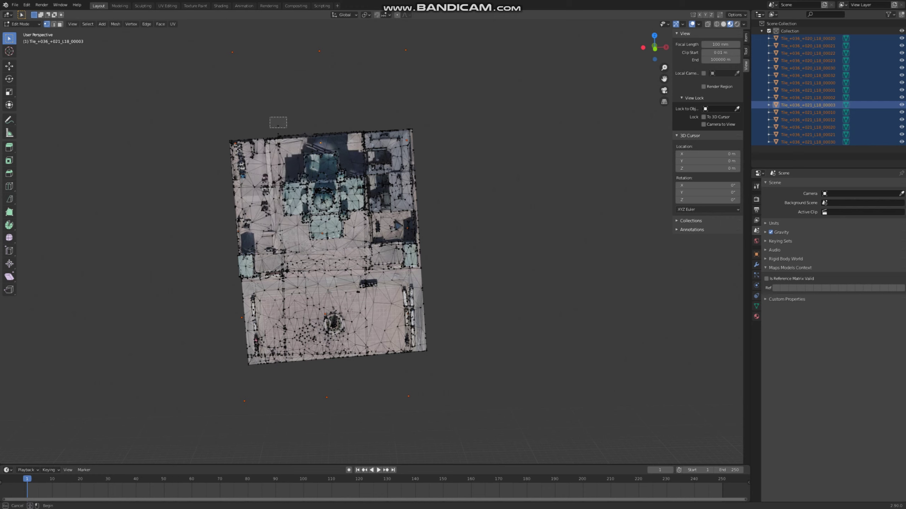
key("x")
left_click(271, 134)
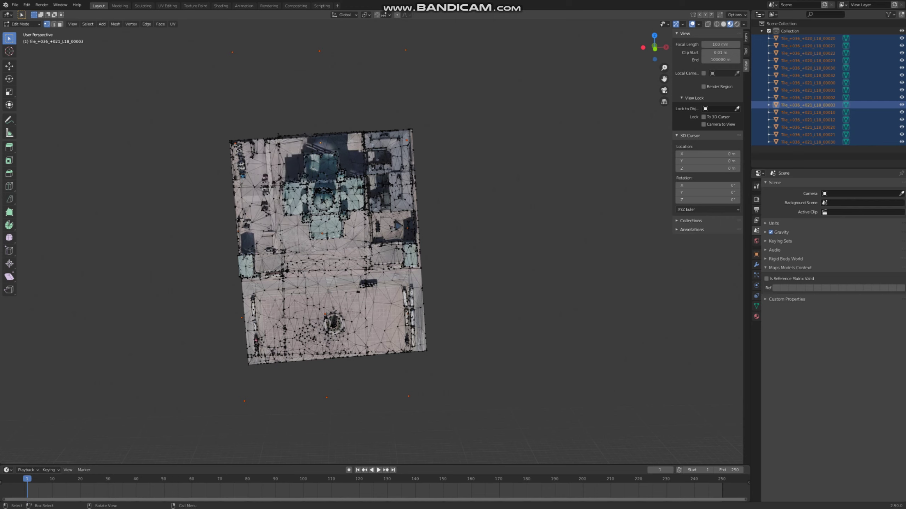
- Return to Object Mode and join the selected tiles into Tile_+036_+021_L18_00003
left_click(21, 24)
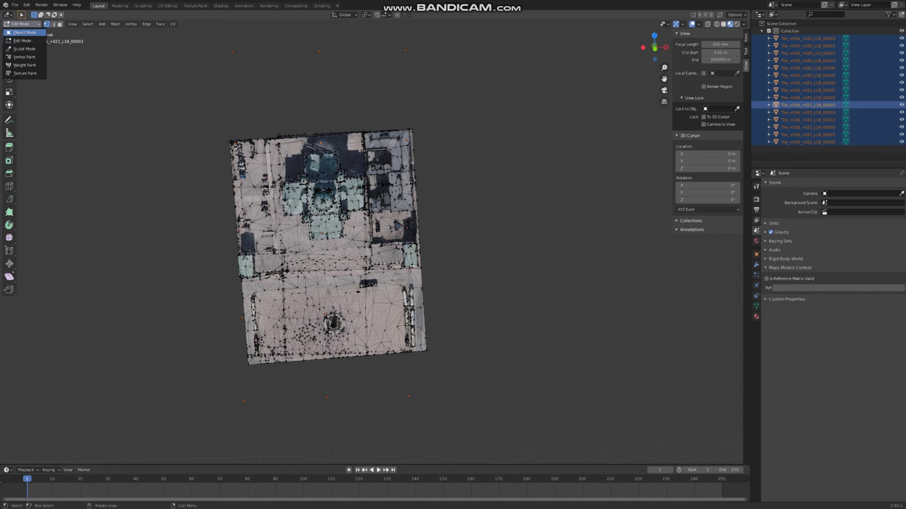
left_click_drag(654, 46, 654, 61)
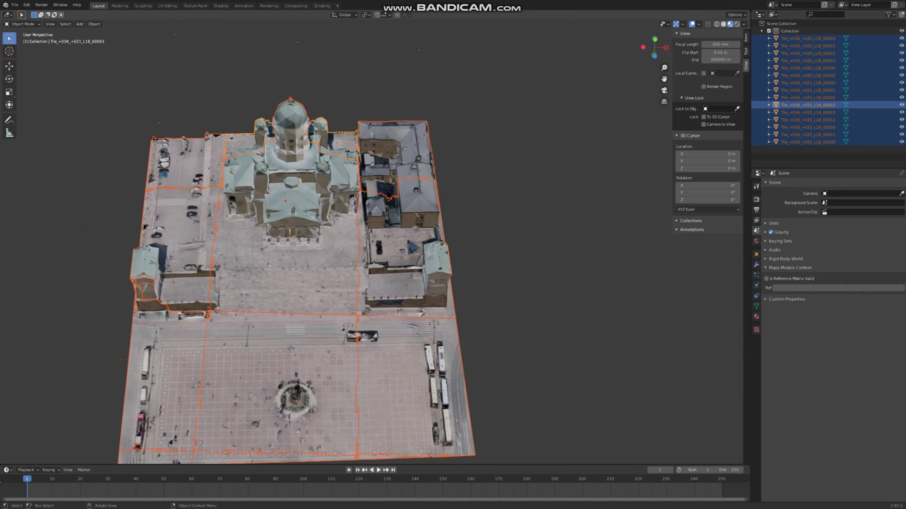
scroll(321, 271, "down", 2)
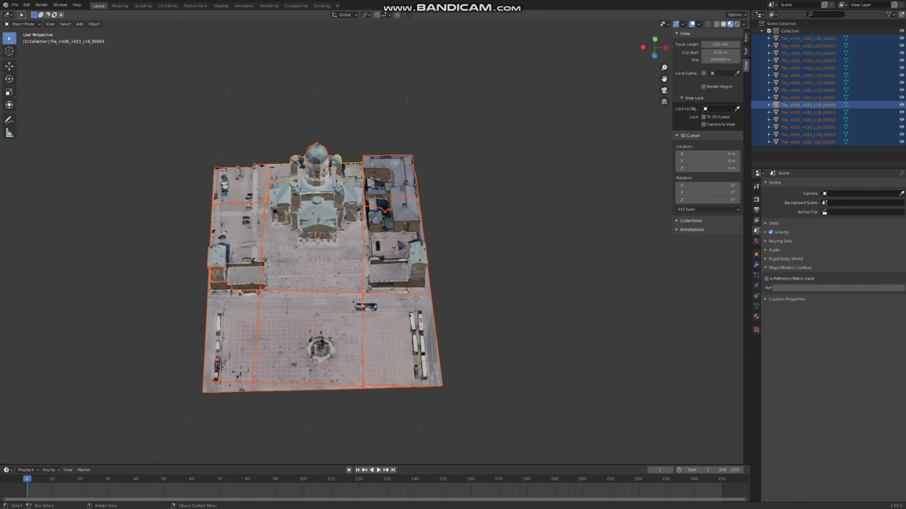
right_click(309, 221)
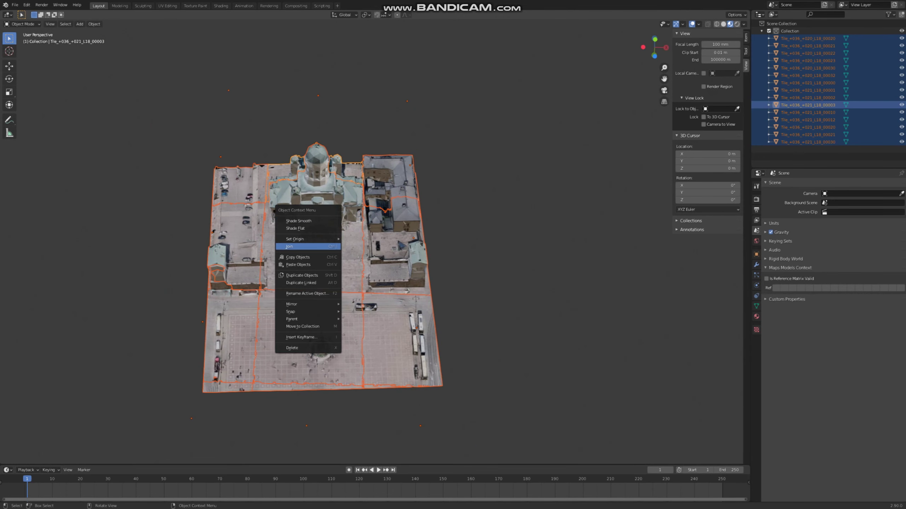
left_click(303, 246)
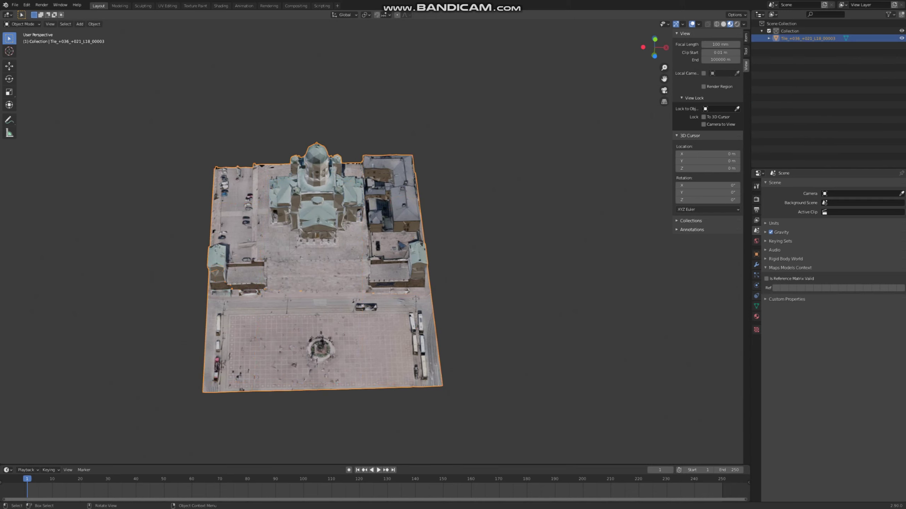
key("shift")
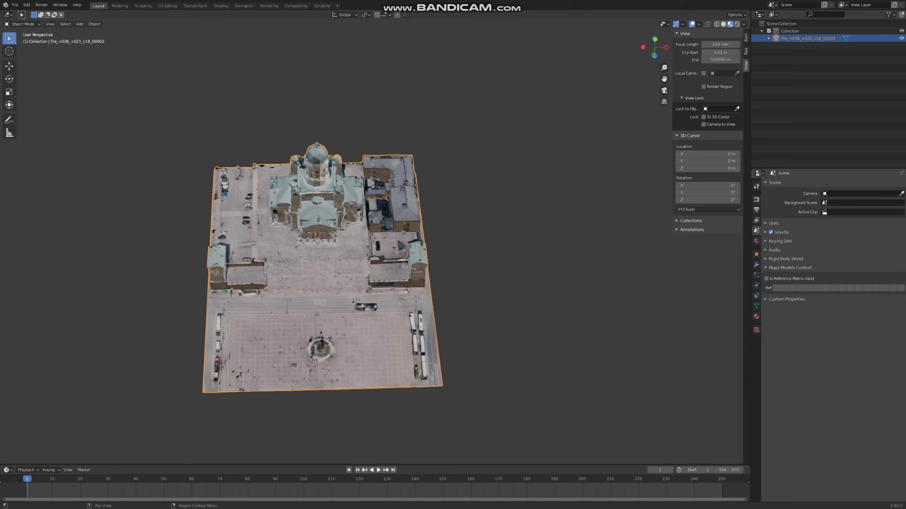
- Browse the Properties tabs to reach the tile's Object transform values
left_click(756, 241)
left_click(756, 220)
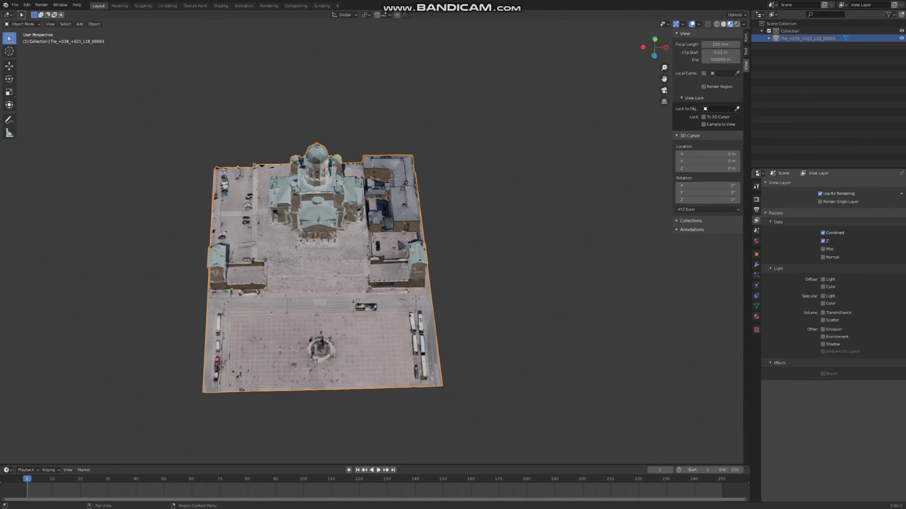
left_click(756, 210)
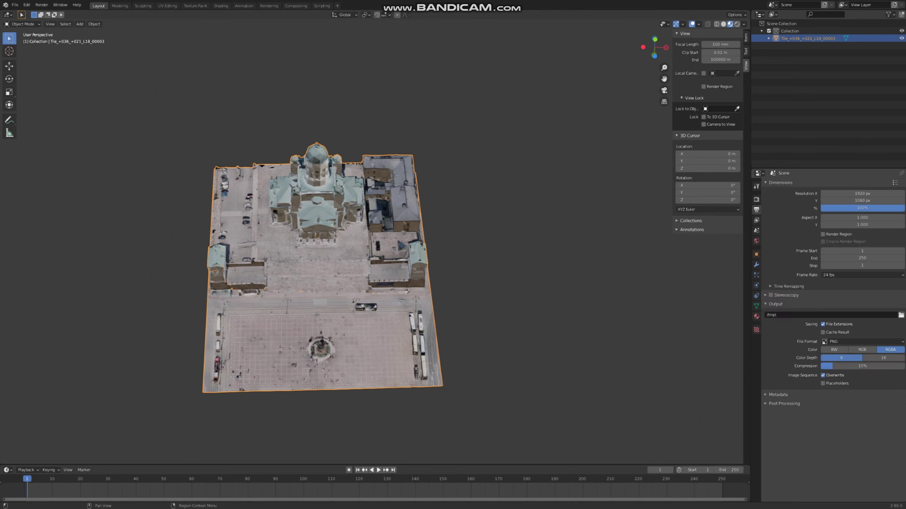
left_click(756, 199)
left_click(756, 186)
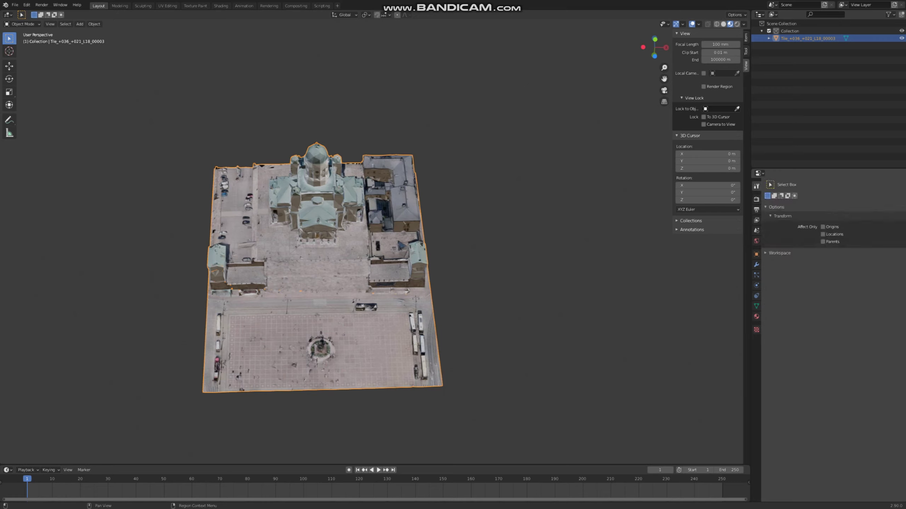
left_click(756, 254)
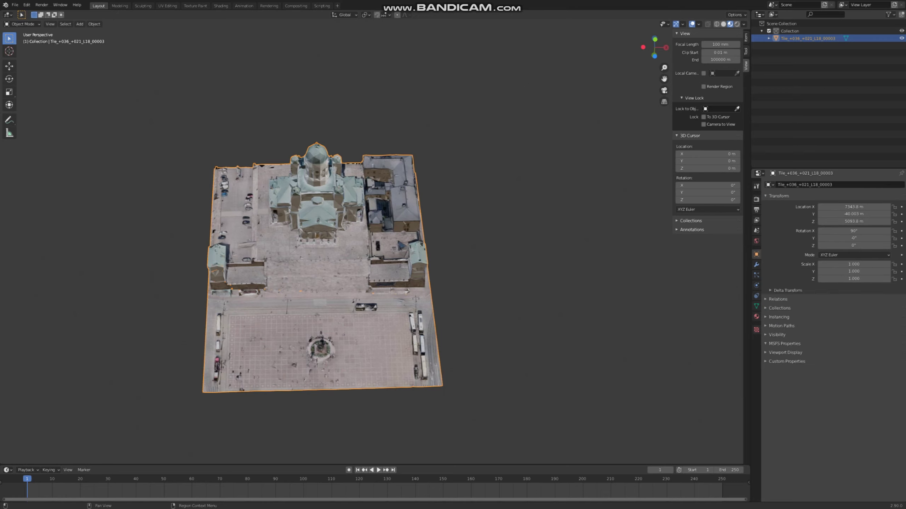
- Set Rotation X to 0° and Location X, Y, Z to 0 m, then frame the tile
left_click(853, 230)
key("Return")
left_click(853, 221)
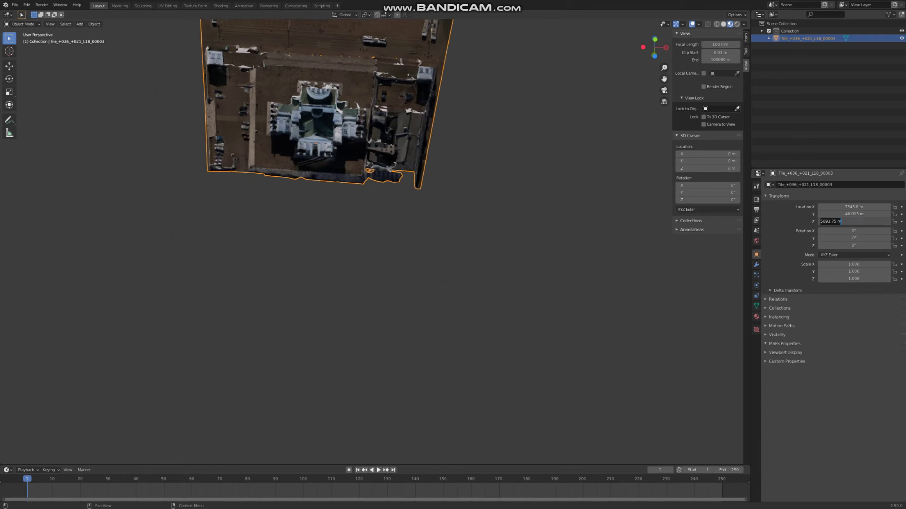
key("Return")
left_click(853, 215)
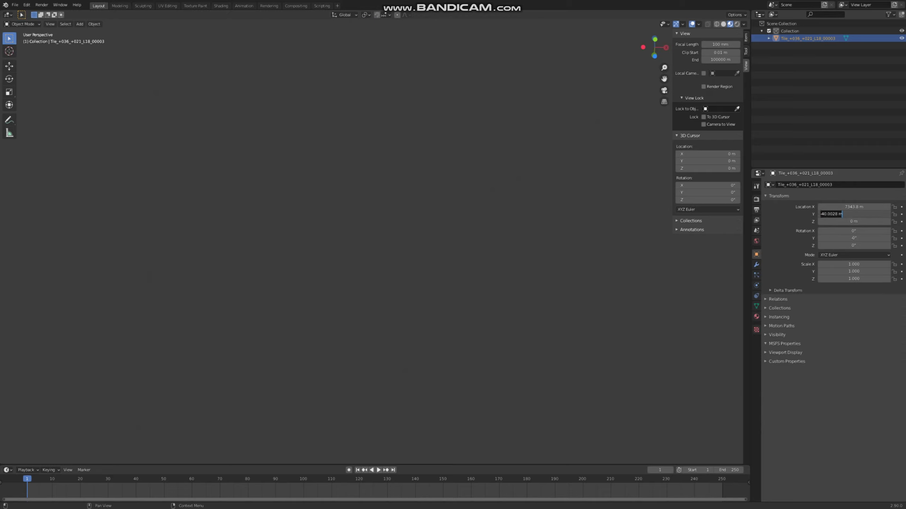
left_click(854, 207)
type("0")
key("Return")
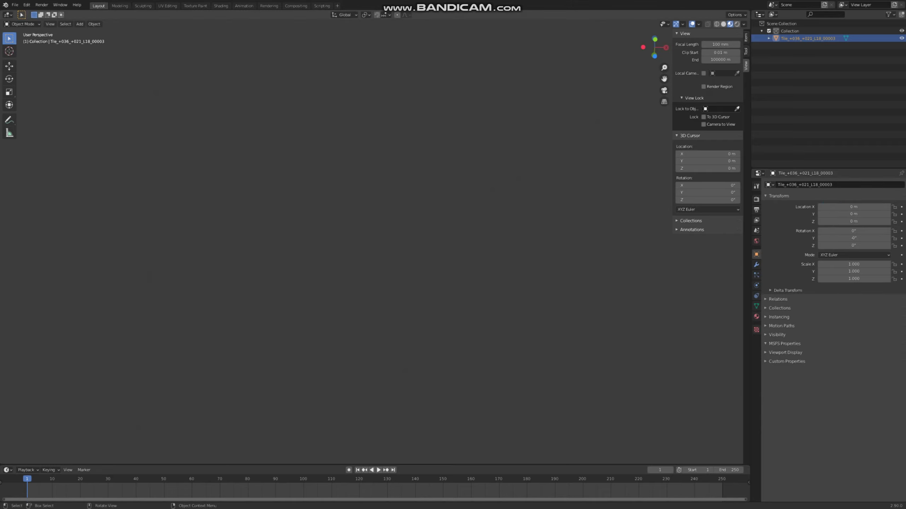
key("KP_Decimal")
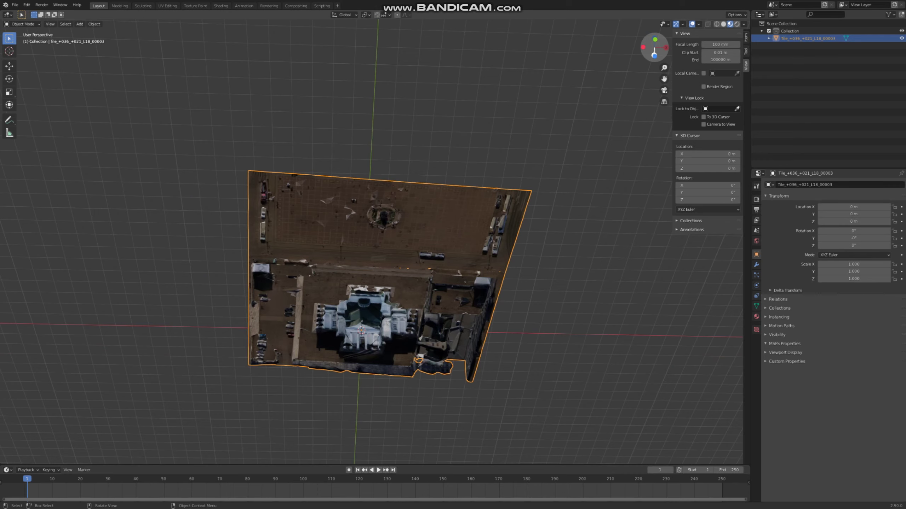
- Orbit the view and try tile Z locations around 20 m
mouse_move(655, 47)
left_mouse_down()
mouse_move(648, 61)
mouse_move(654, 40)
mouse_move(654, 47)
left_mouse_up()
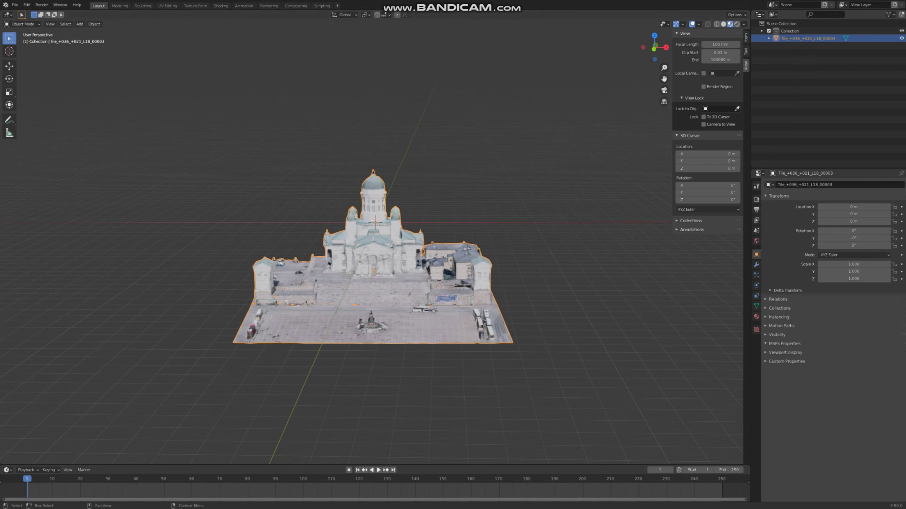
left_click_drag(654, 58, 655, 59)
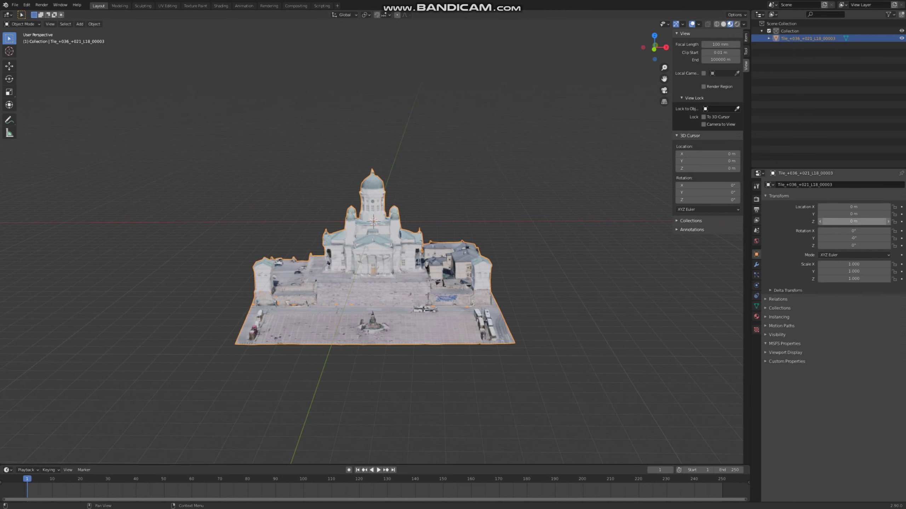
mouse_move(853, 221)
left_mouse_down()
mouse_move(873, 221)
mouse_move(862, 221)
left_mouse_up()
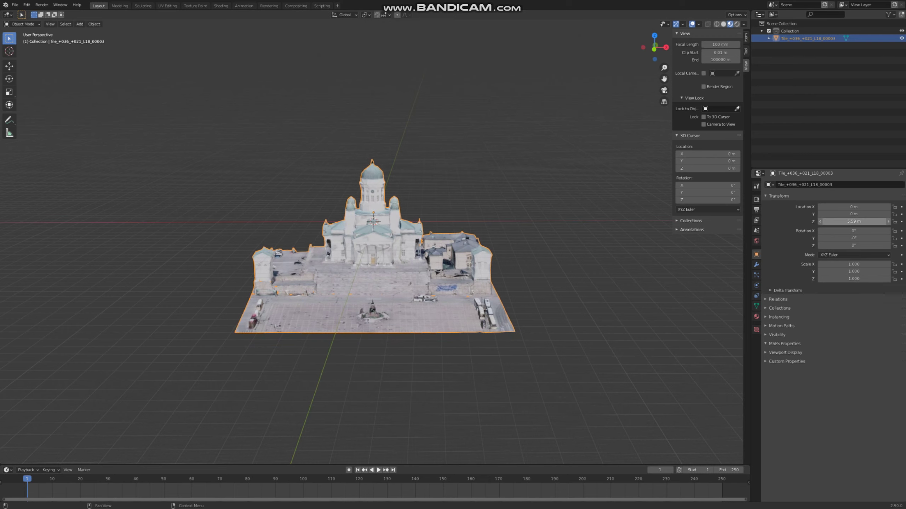
left_click(853, 221)
type("20")
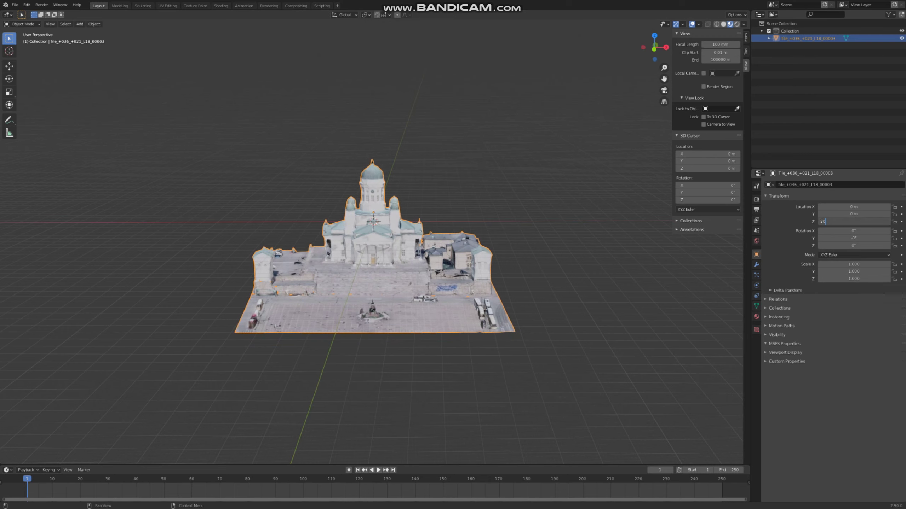
key("Return")
left_click_drag(853, 221, 869, 221)
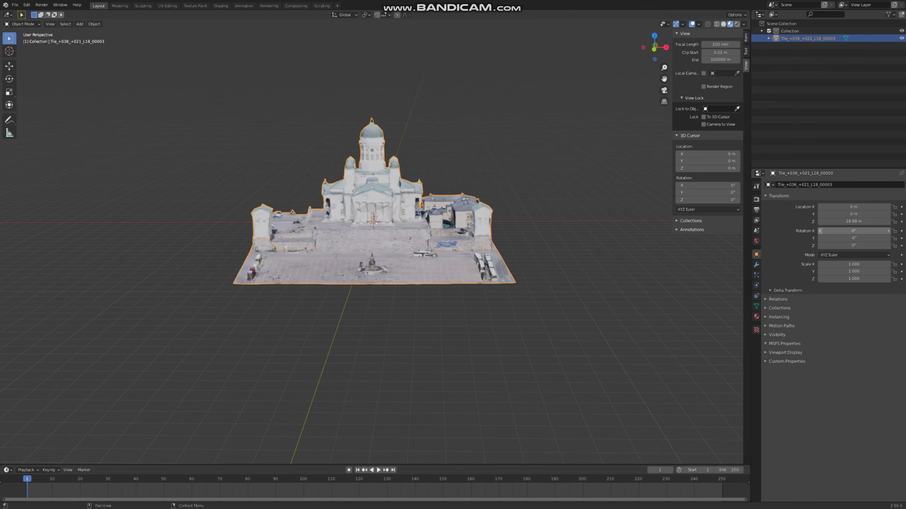
left_click_drag(654, 47, 654, 45)
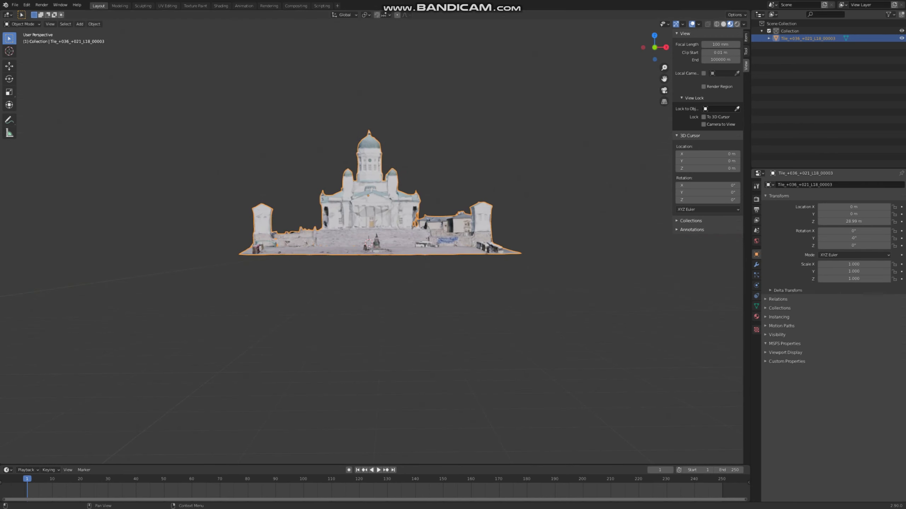
left_click_drag(854, 221, 845, 222)
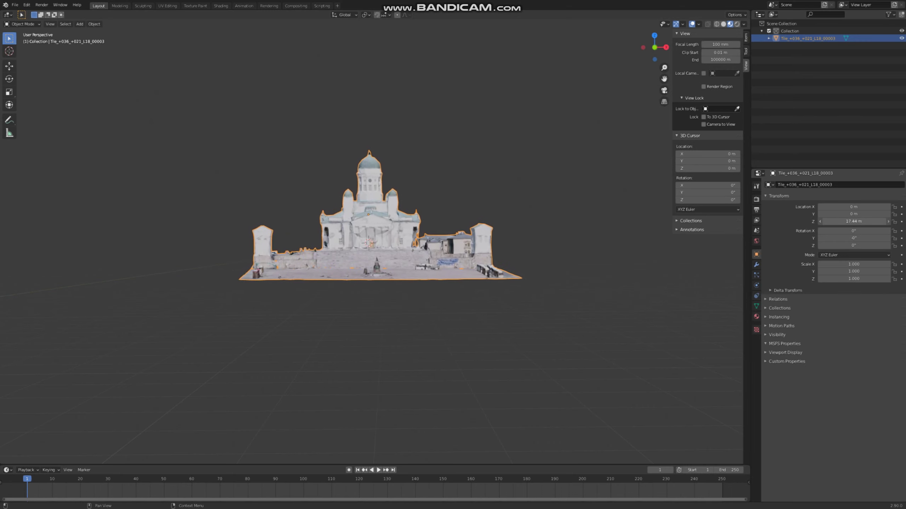
- Inspect the model from a side-on angle and set Location Z to 18 m
left_click(571, 264)
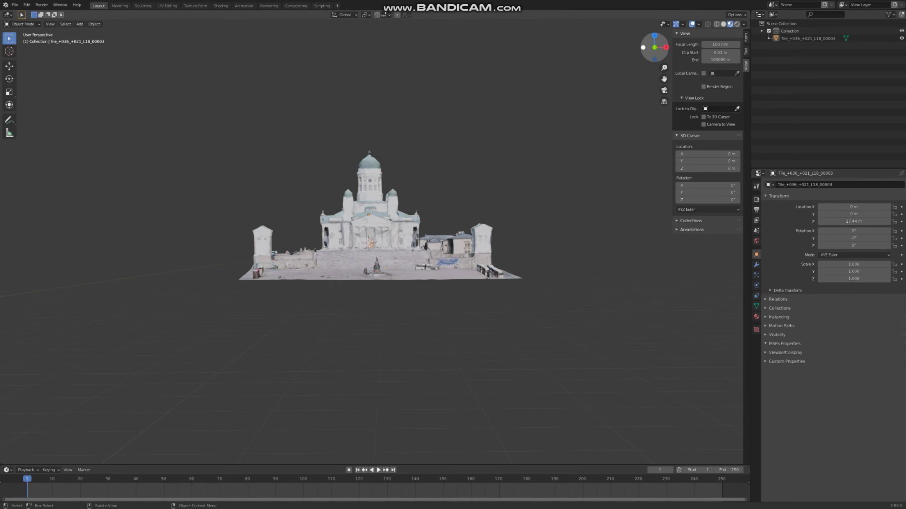
left_click_drag(654, 47, 654, 54)
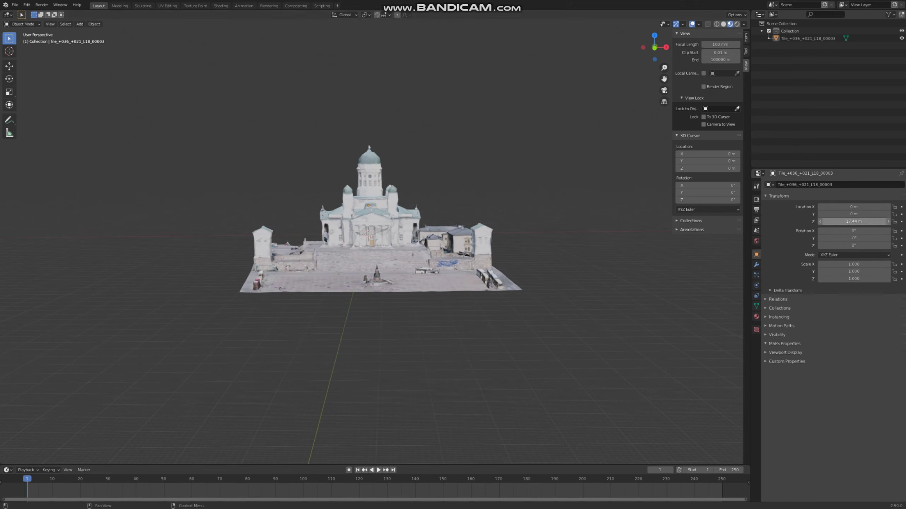
mouse_move(853, 221)
left_mouse_down()
mouse_move(842, 221)
mouse_move(870, 221)
mouse_move(830, 221)
mouse_move(855, 222)
left_mouse_up()
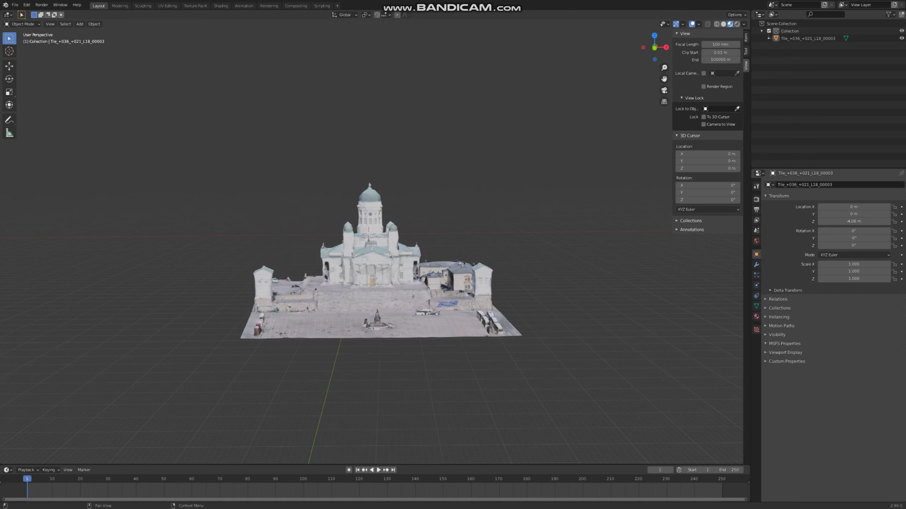
left_click_drag(654, 46, 654, 62)
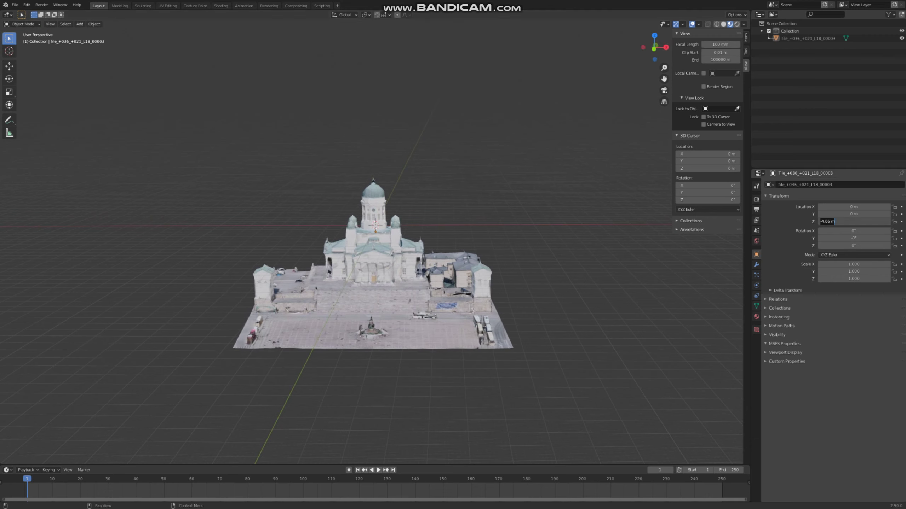
type("8")
key("Return")
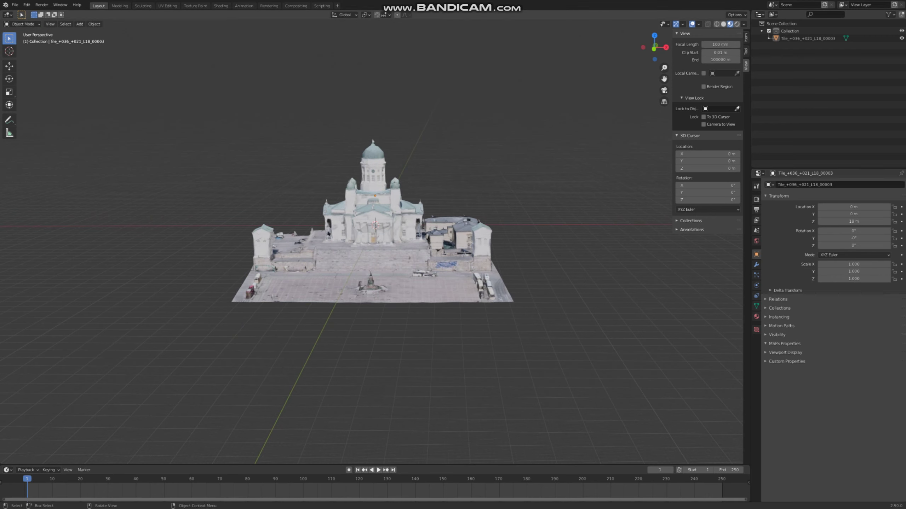
- With the tile selected, open the extended glTF 2.0 for MSFS exporter and apply the saved preset
left_click(15, 5)
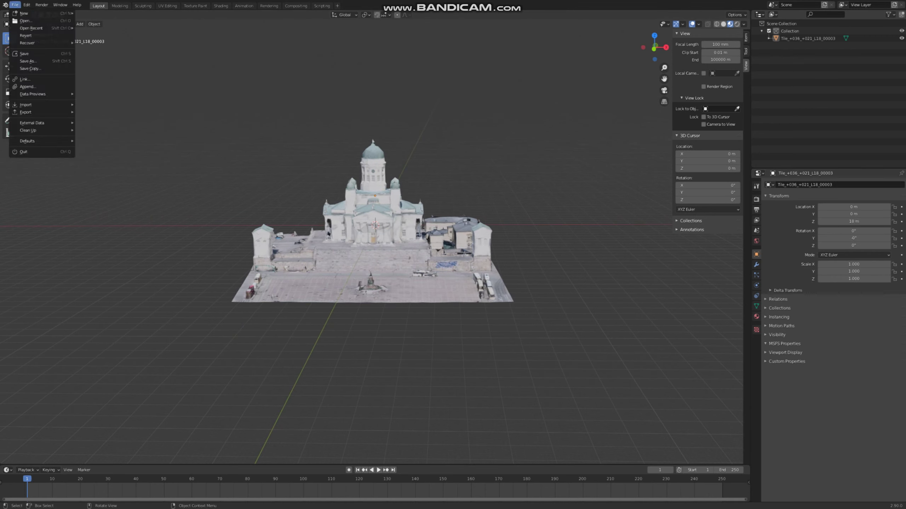
key("Escape")
key("a")
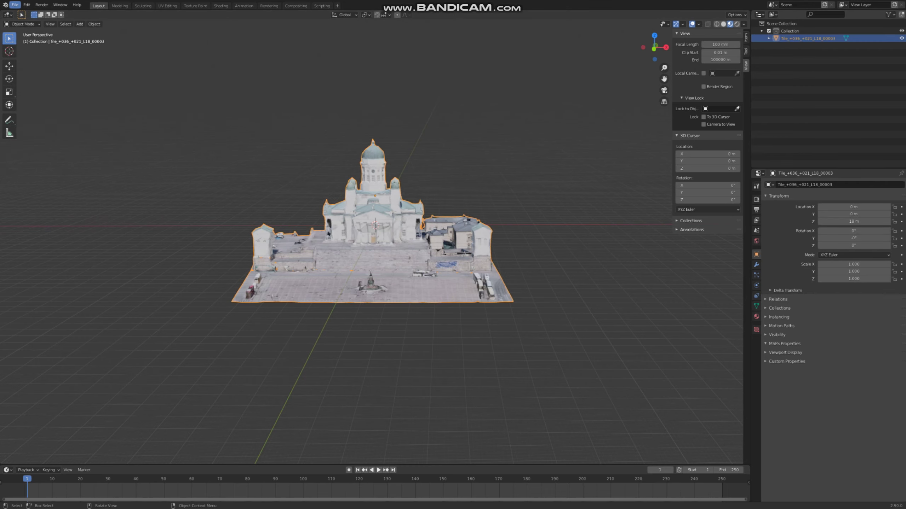
left_click(15, 5)
mouse_move(29, 112)
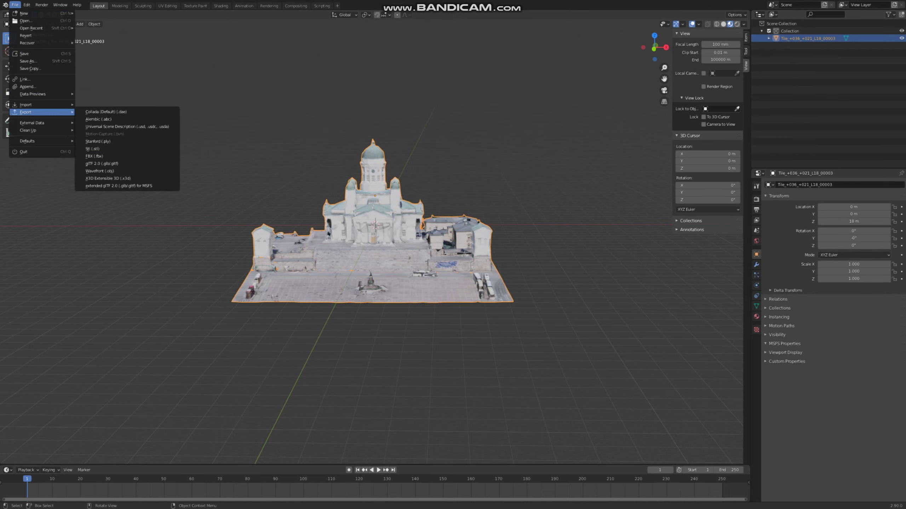
left_click(118, 186)
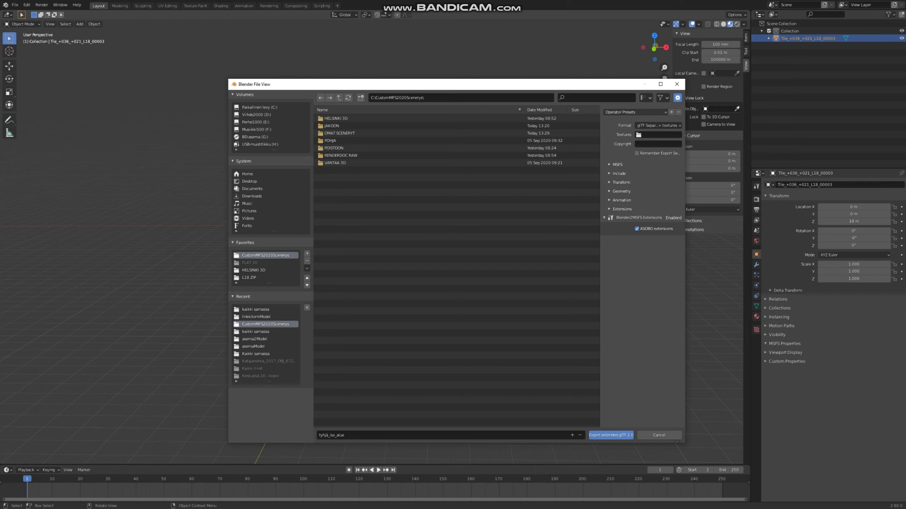
left_click(635, 112)
left_click(638, 129)
left_click(617, 165)
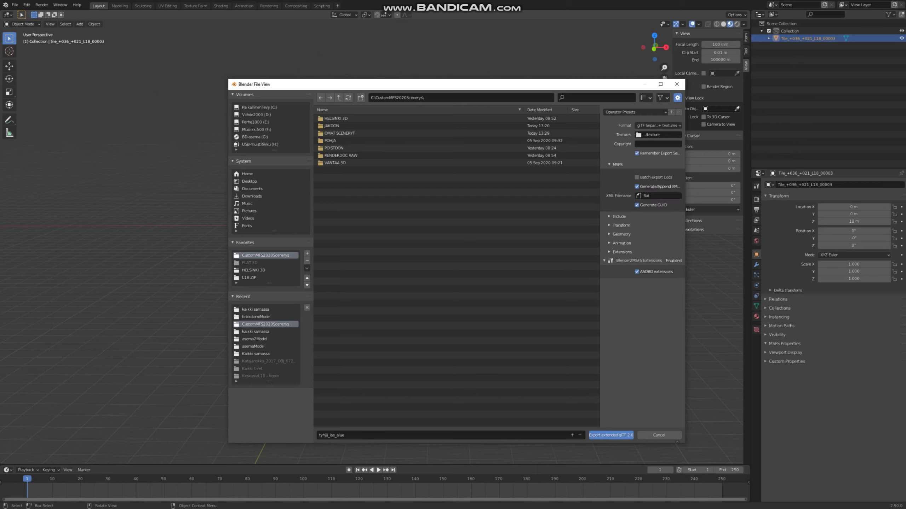